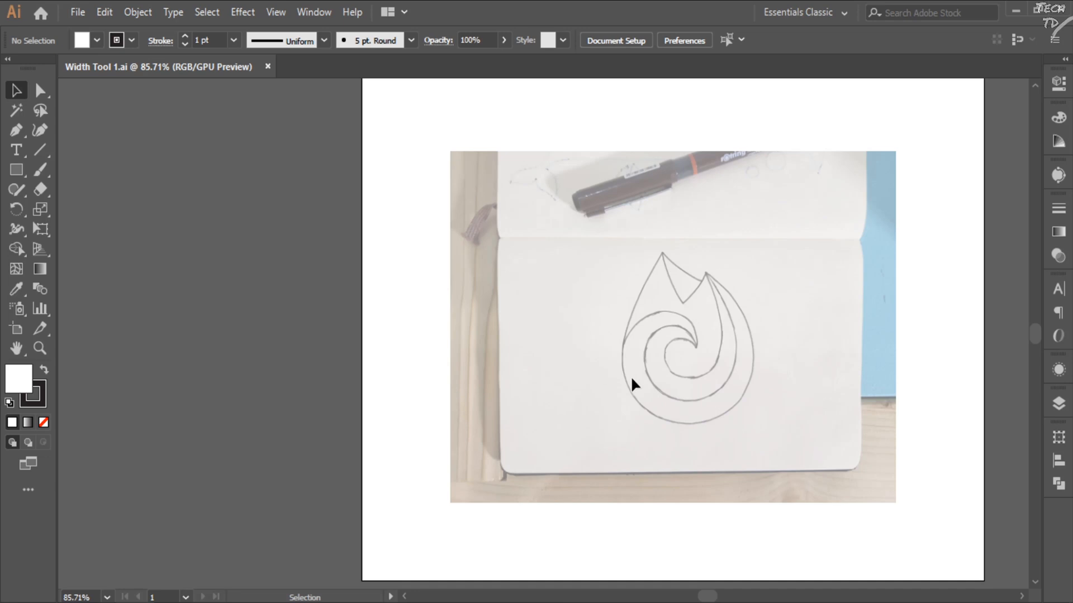
Trace the sketch's middle spiral with the Curvature tool, from the flame's right tip around the bottom to the spiral's upper-left curve.
{"action": "key", "text": "ctrl+0"}
{"action": "key", "text": "ctrl+1"}
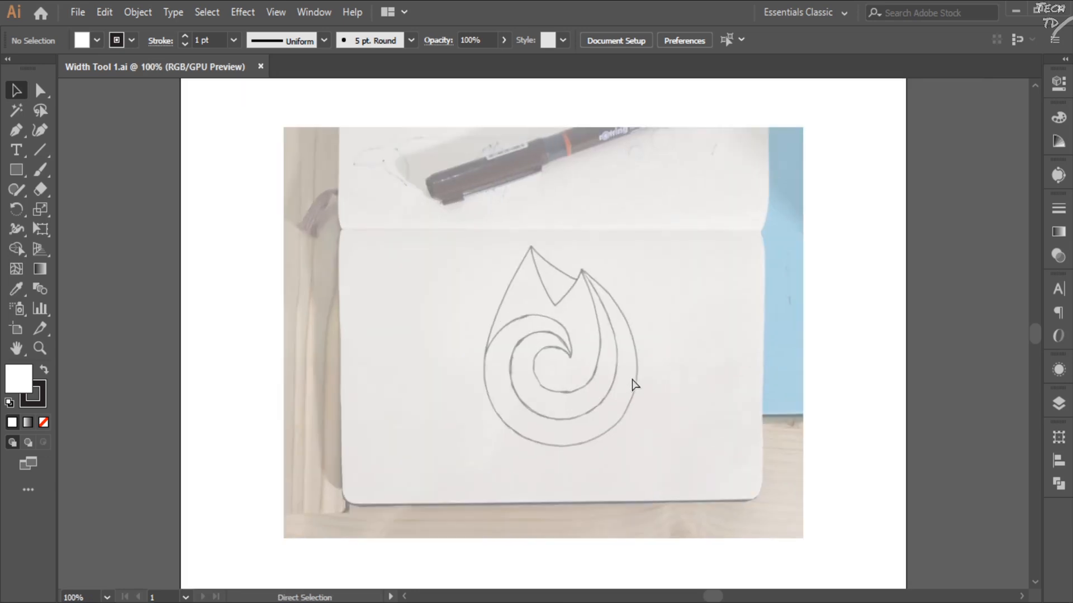
{"action": "key", "text": "ctrl+equal"}
{"action": "key", "text": "ctrl+equal"}
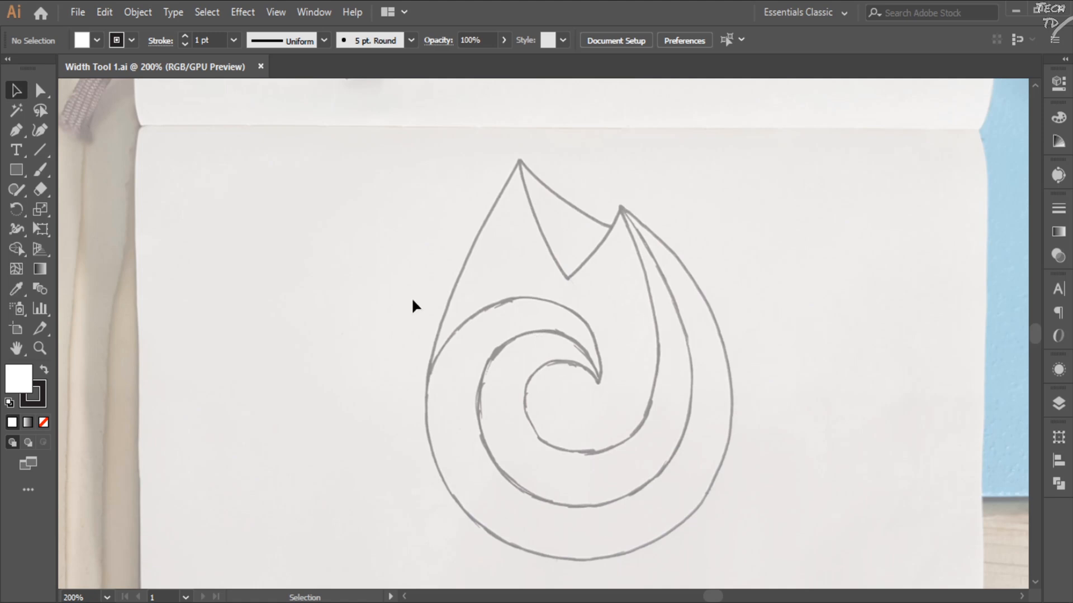
{"action": "left_click", "coordinate": [48, 125]}
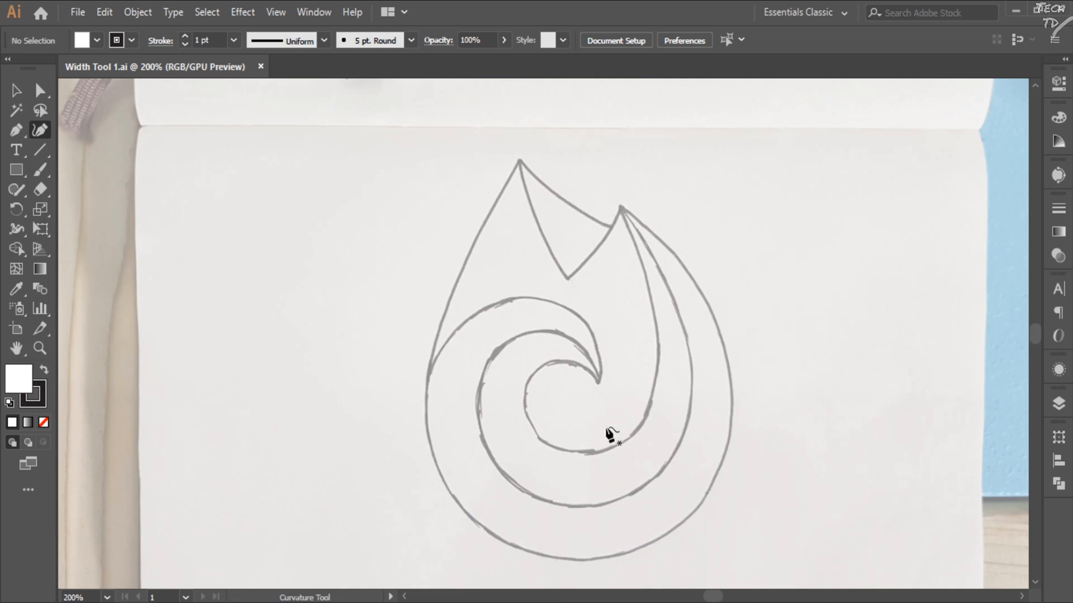
{"action": "left_click", "coordinate": [621, 205]}
{"action": "left_click", "coordinate": [690, 350]}
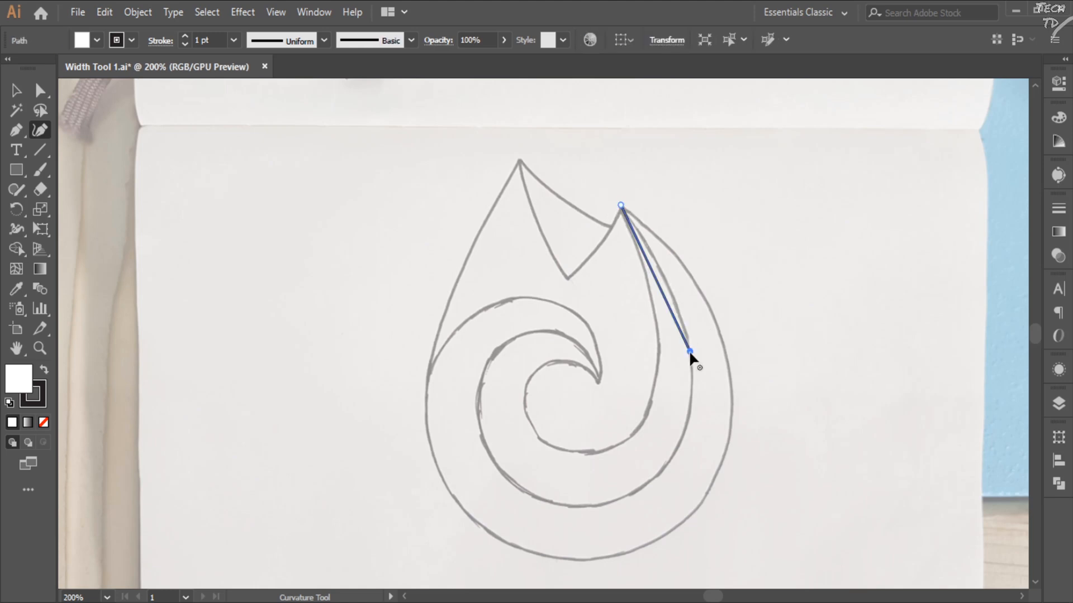
{"action": "left_click", "coordinate": [636, 491]}
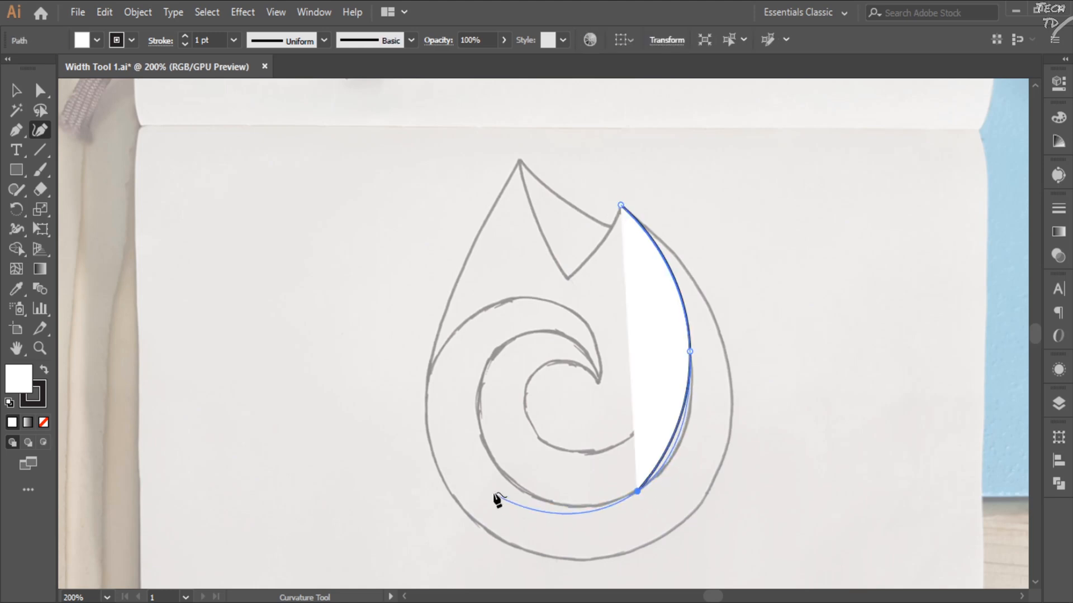
{"action": "left_click", "coordinate": [491, 459]}
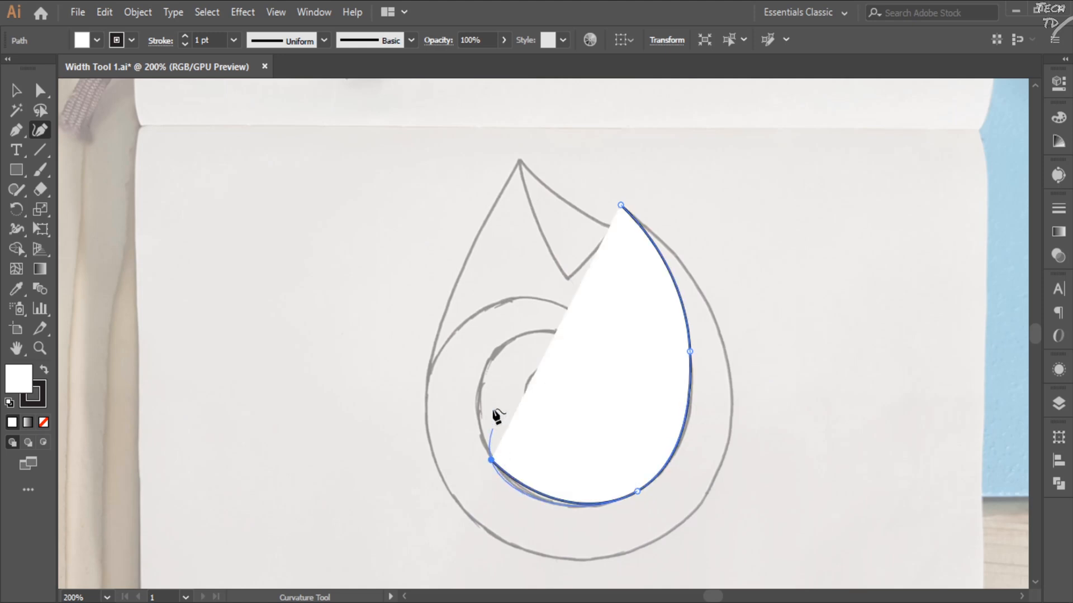
{"action": "left_click", "coordinate": [505, 346]}
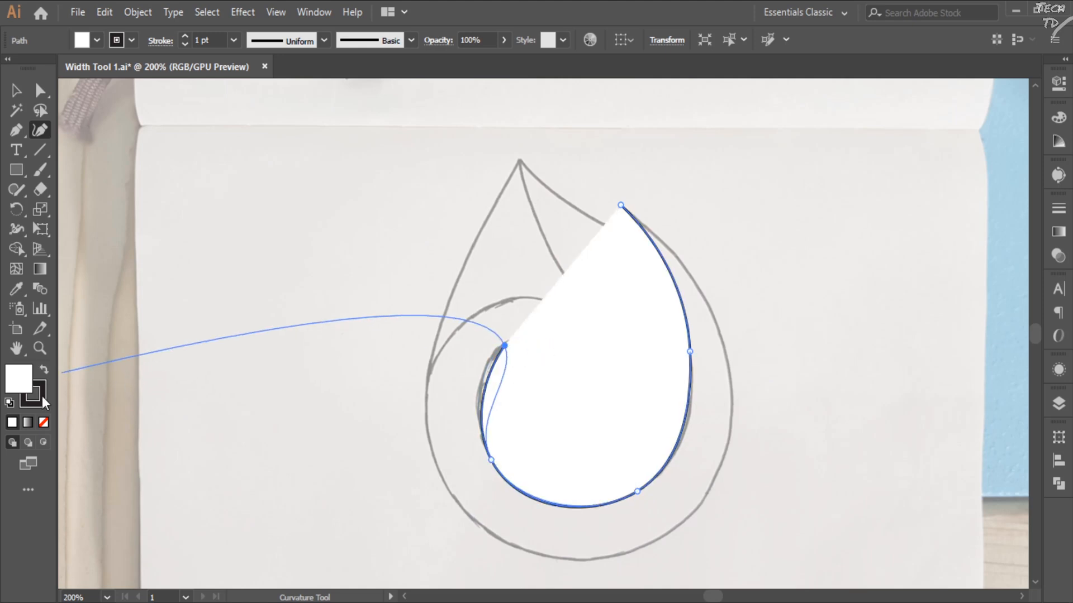
Remove the path's fill and extend the curve over the top of the spiral to its inner tip, ending the path there.
{"action": "left_click", "coordinate": [43, 422]}
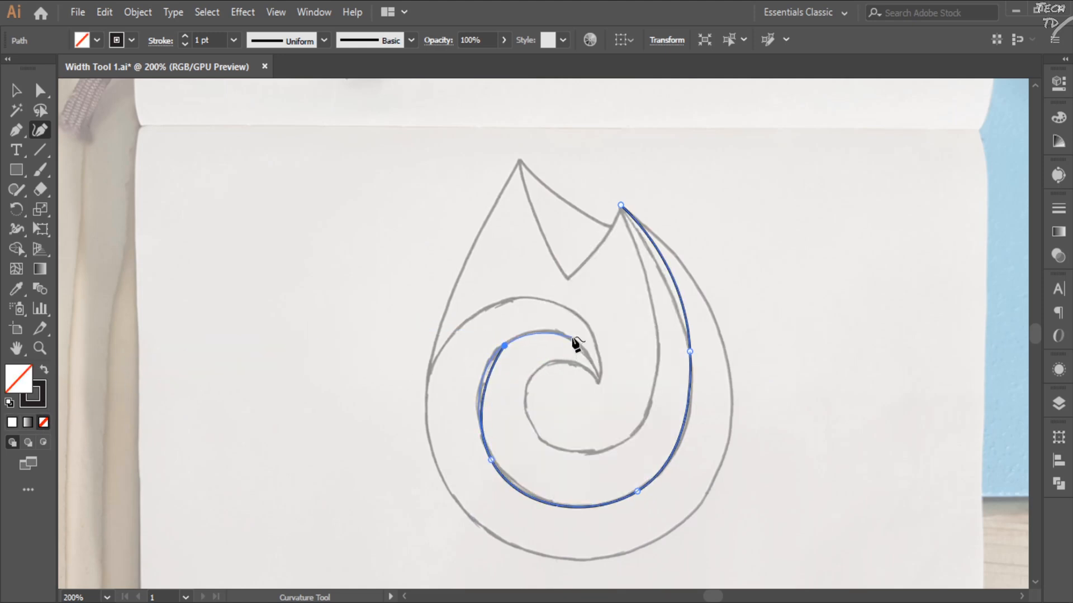
{"action": "left_click", "coordinate": [572, 337]}
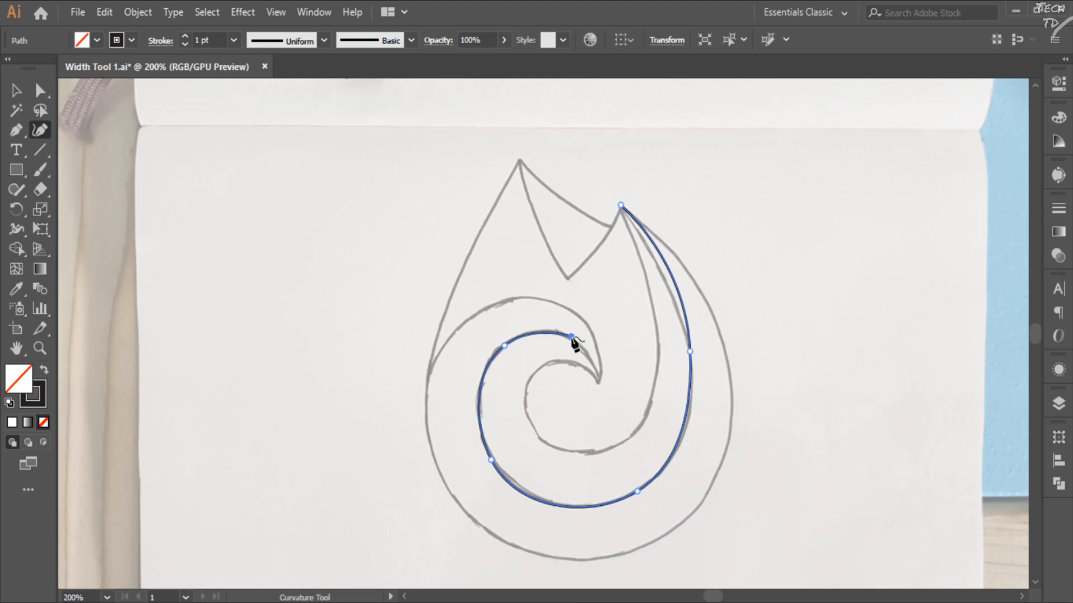
{"action": "left_click", "coordinate": [599, 383]}
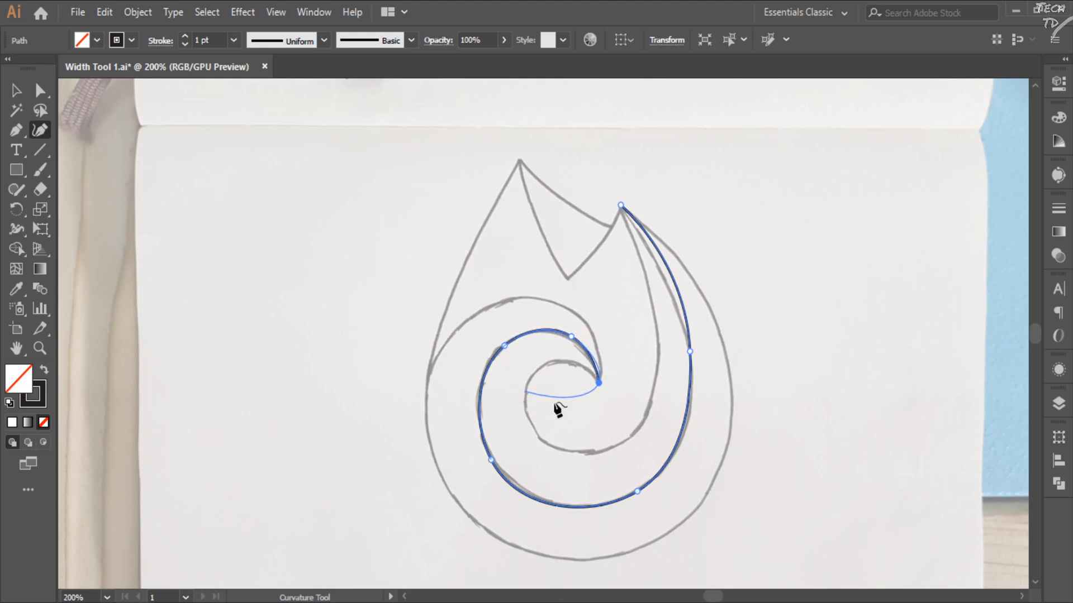
{"action": "key", "text": "Escape"}
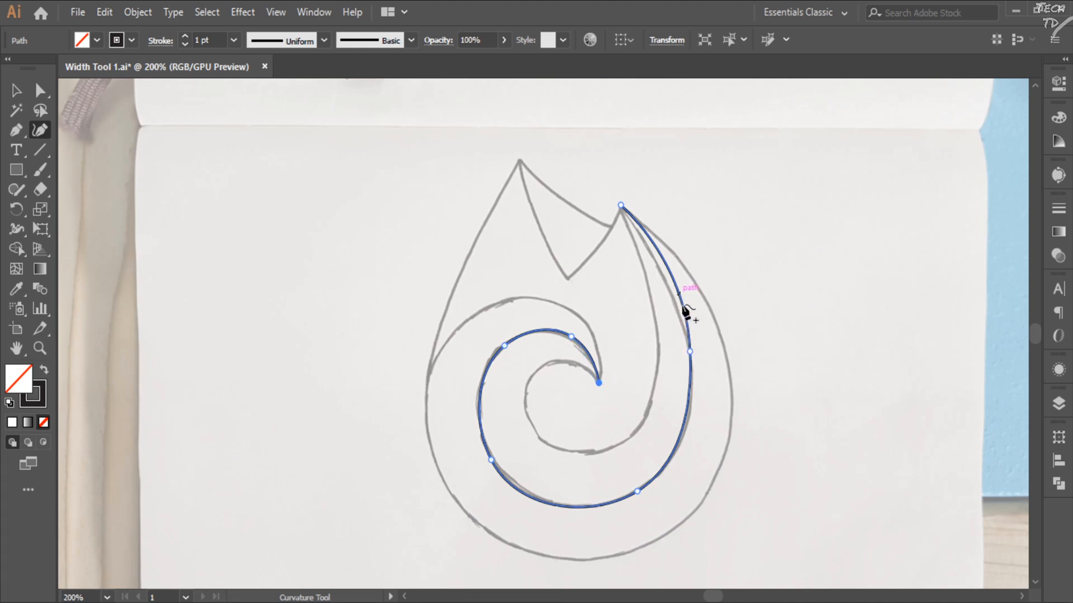
Move the anchor on the right side of the spiral path down along the sketch line.
{"action": "left_click_drag", "start_coordinate": [690, 352], "coordinate": [685, 388]}
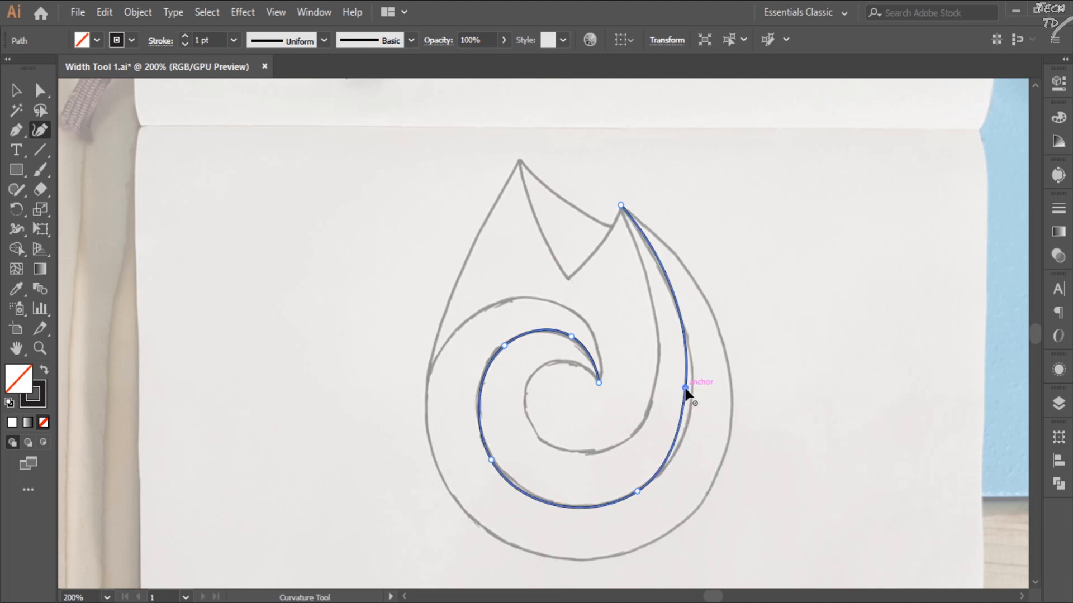
{"action": "left_click", "coordinate": [19, 92]}
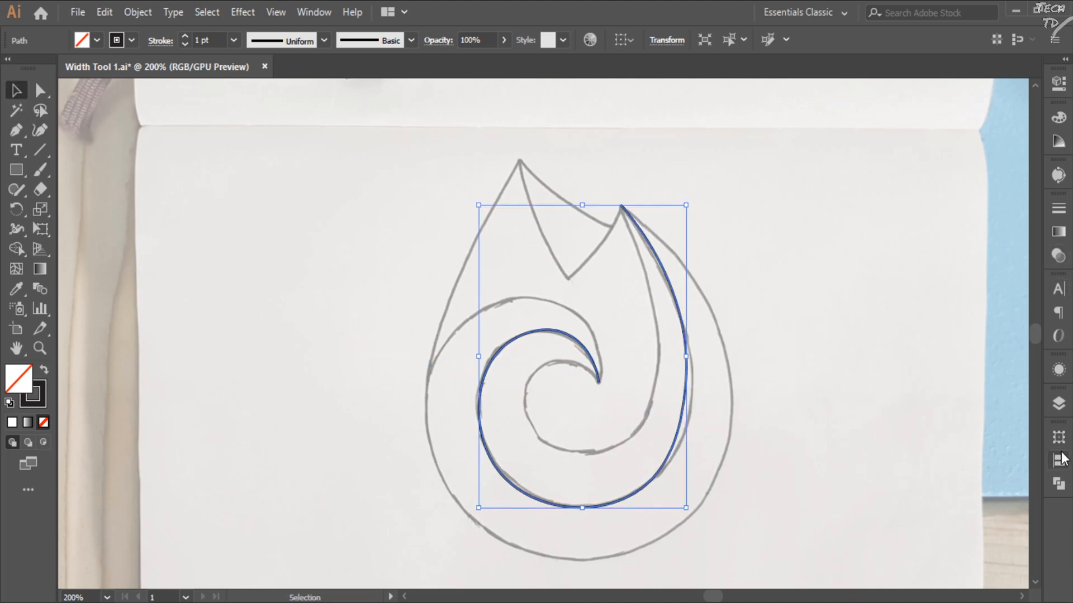
Toggle the template layer's visibility and deselect the path to check the traced curve on its own.
{"action": "left_click", "coordinate": [1058, 404]}
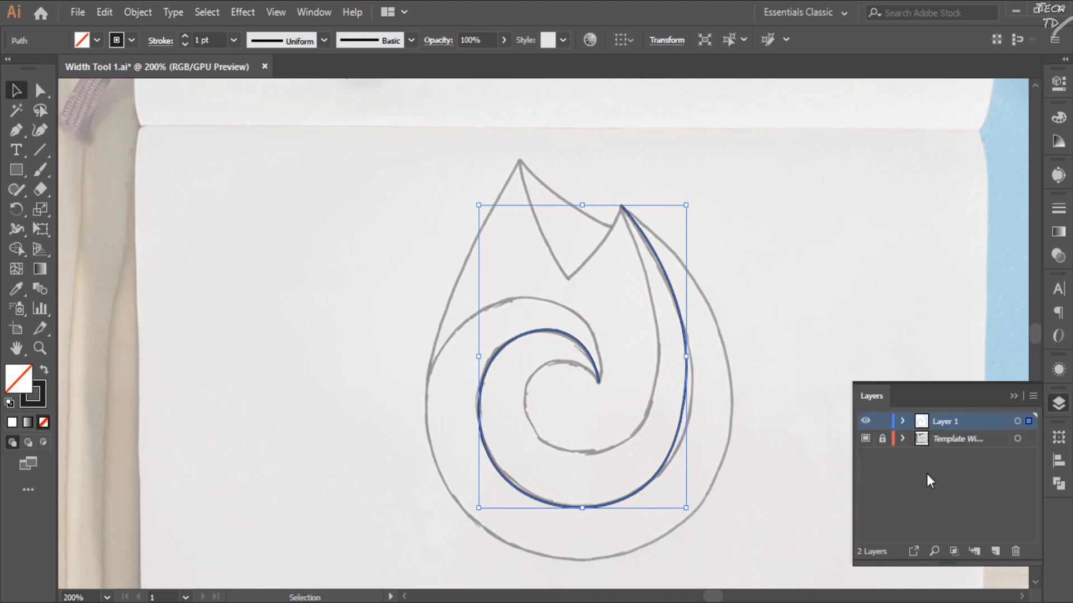
{"action": "left_click", "coordinate": [866, 439]}
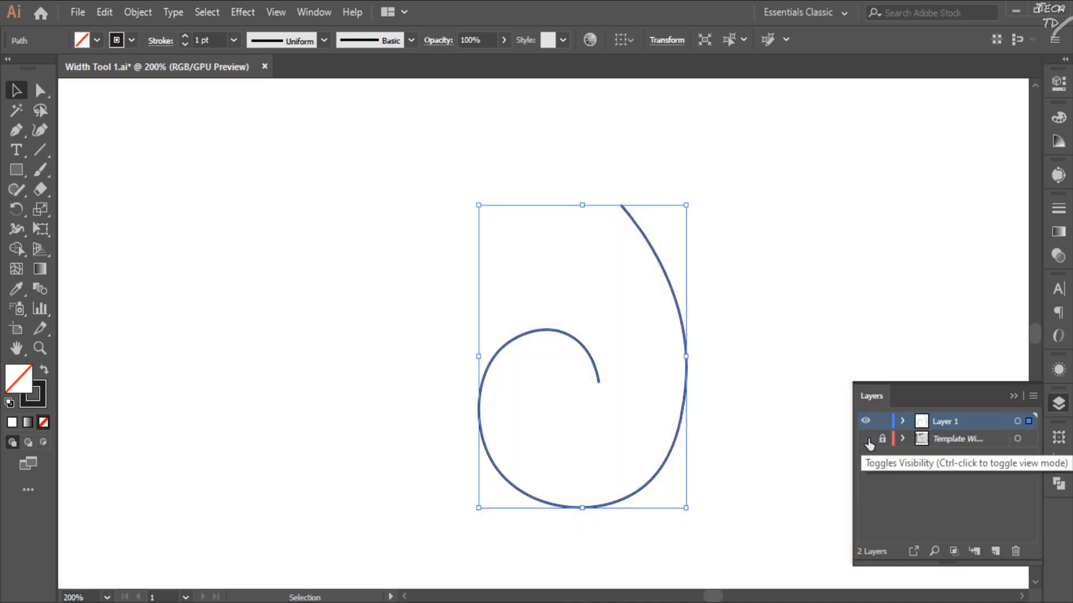
{"action": "left_click", "coordinate": [867, 441]}
{"action": "left_click", "coordinate": [865, 441]}
{"action": "left_click", "coordinate": [864, 440]}
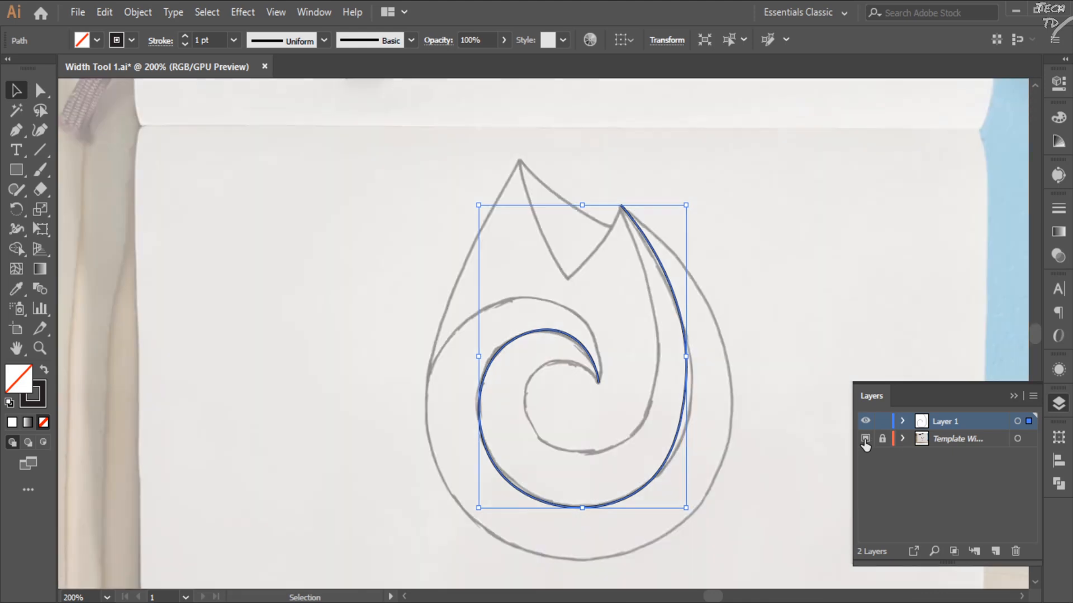
{"action": "left_click", "coordinate": [865, 440]}
{"action": "left_click", "coordinate": [780, 433]}
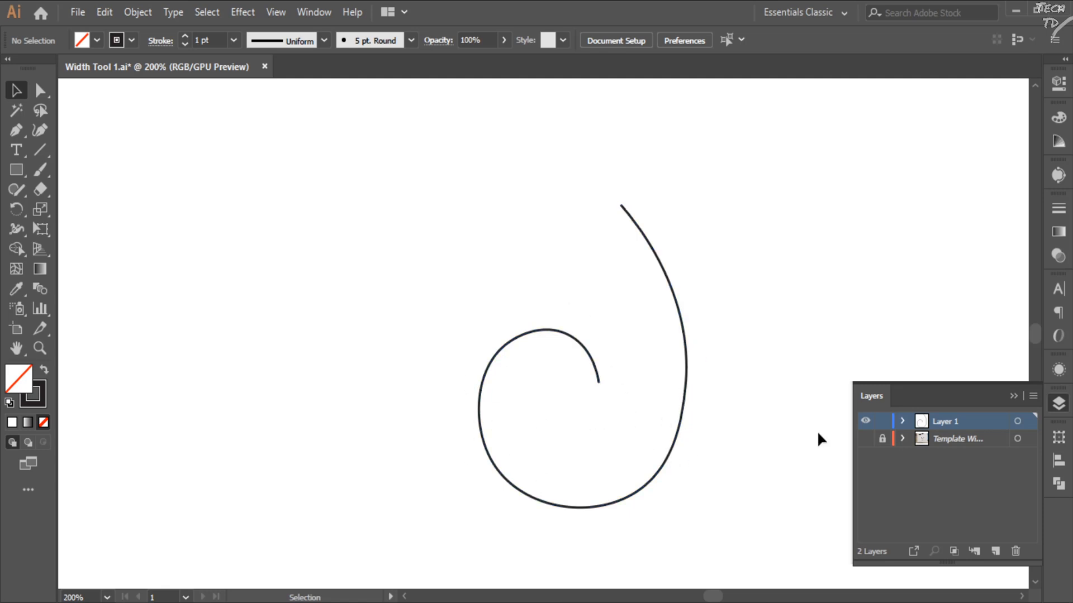
Show the template layer and refit the spiral's right side to the sketch, moving its anchor outward and adding one above it with the Curvature tool.
{"action": "left_click", "coordinate": [866, 439]}
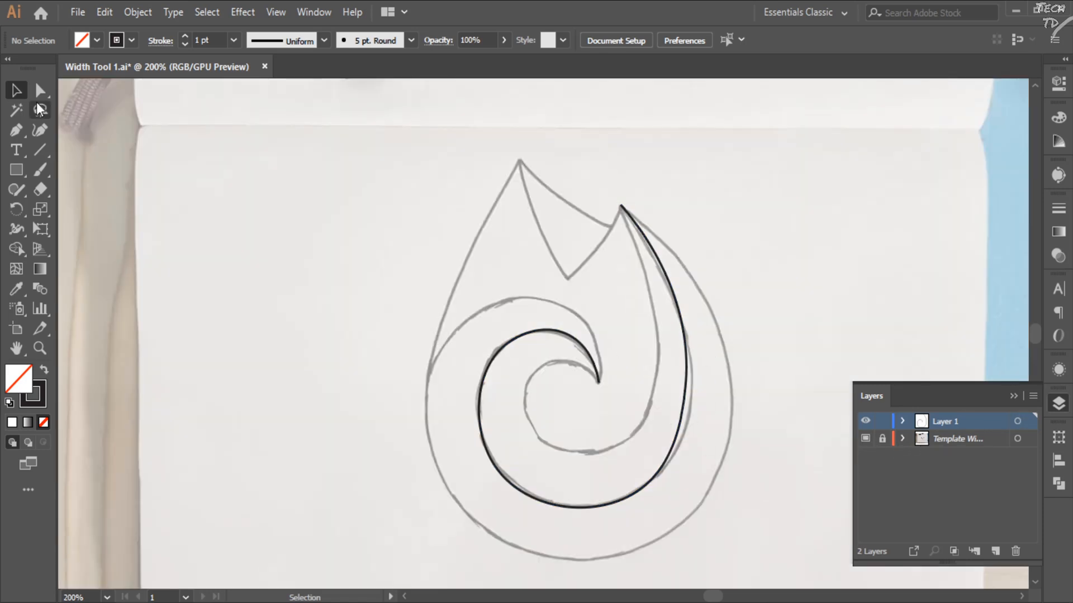
{"action": "left_click", "coordinate": [40, 132]}
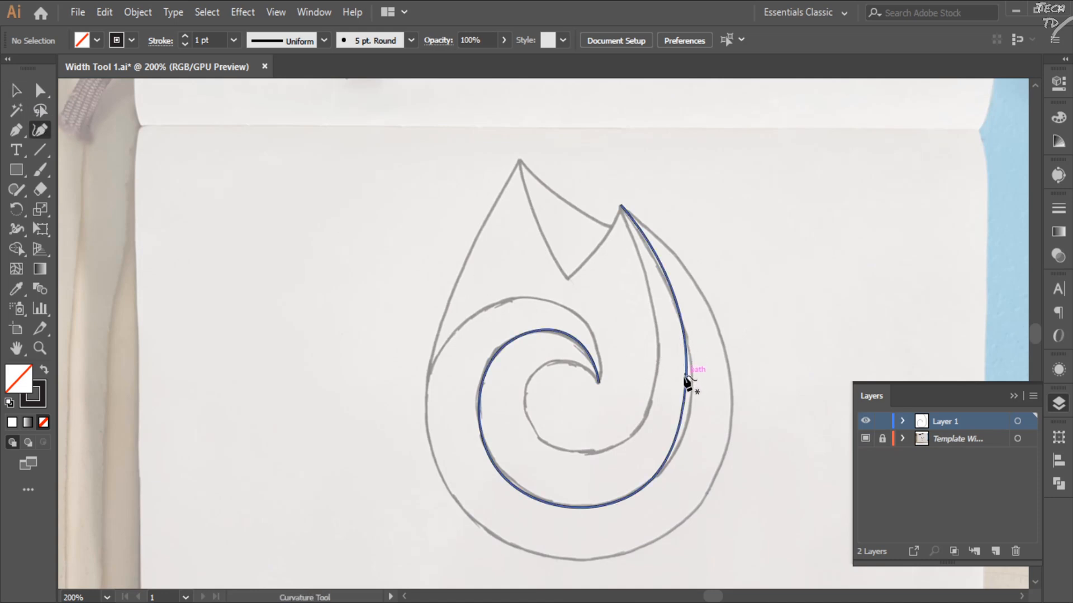
{"action": "left_click_drag", "start_coordinate": [690, 385], "coordinate": [690, 393]}
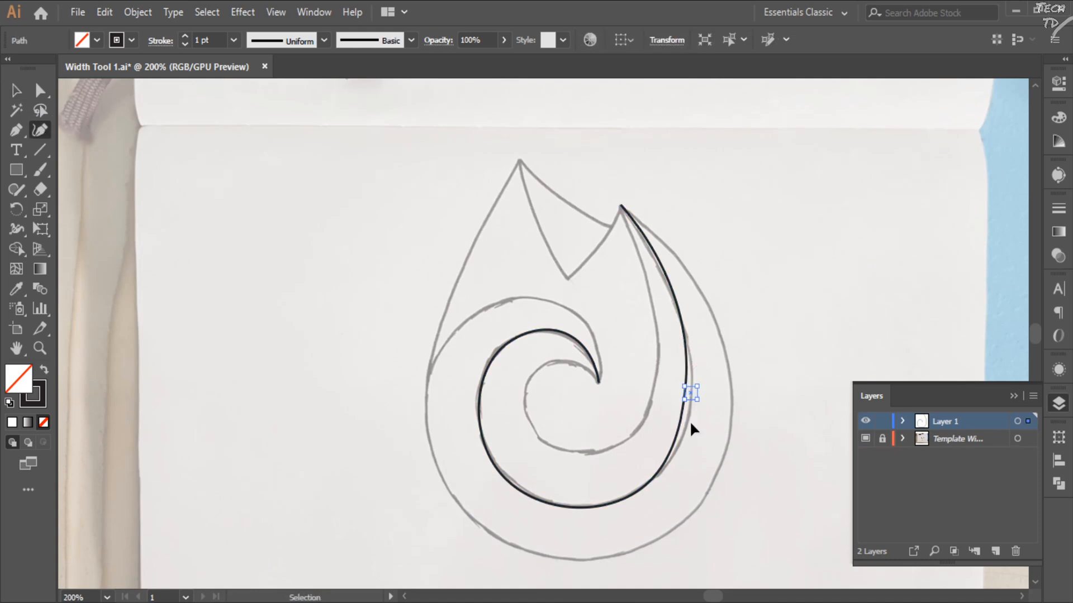
{"action": "key", "text": "ctrl+z"}
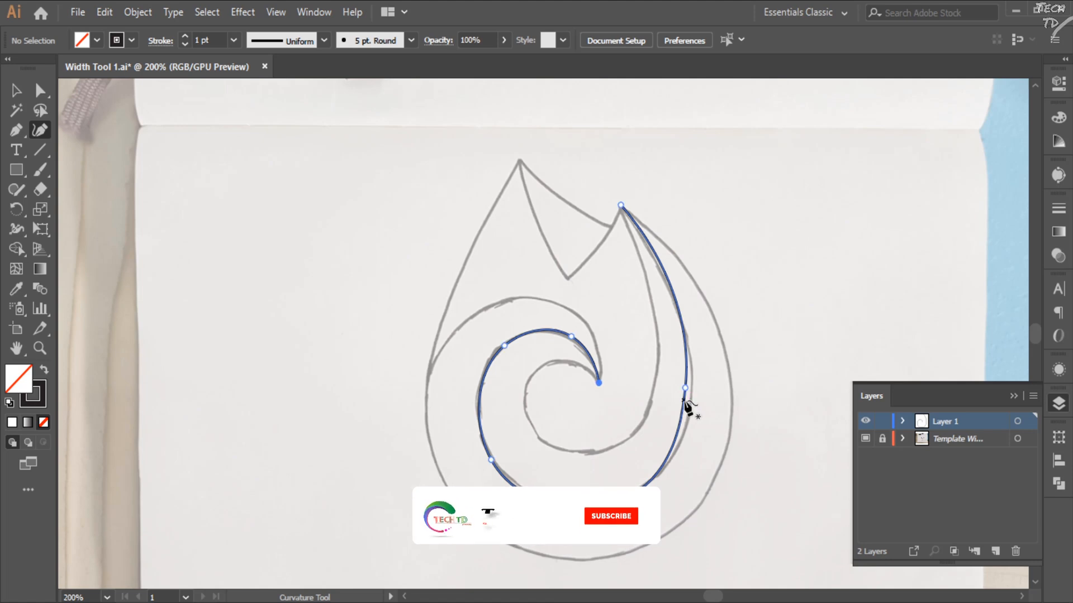
{"action": "left_click", "coordinate": [686, 391]}
{"action": "left_click_drag", "start_coordinate": [686, 389], "coordinate": [691, 393]}
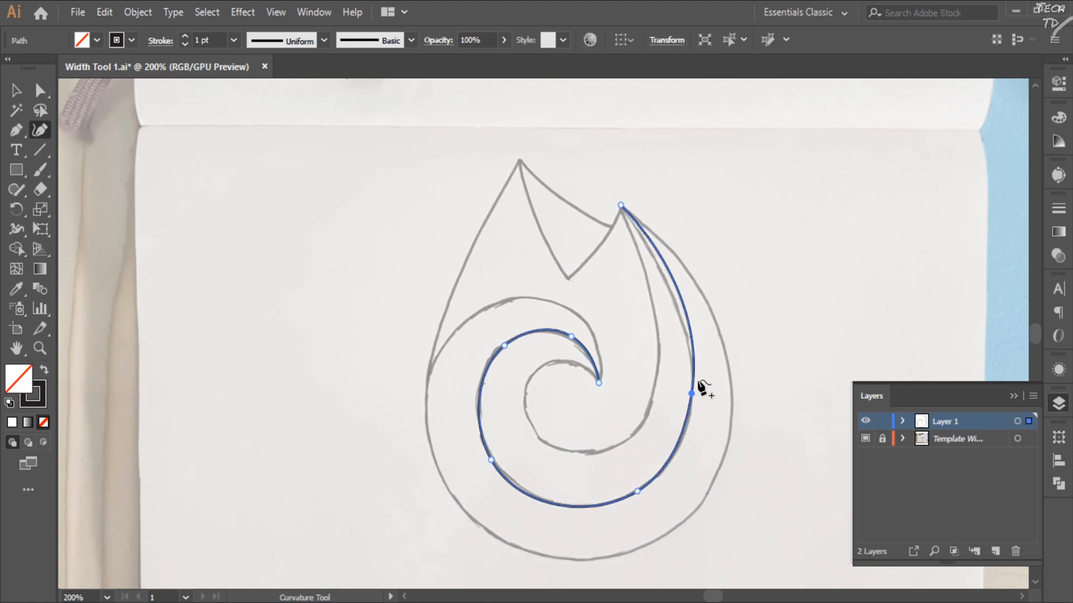
{"action": "left_click_drag", "start_coordinate": [681, 298], "coordinate": [669, 286]}
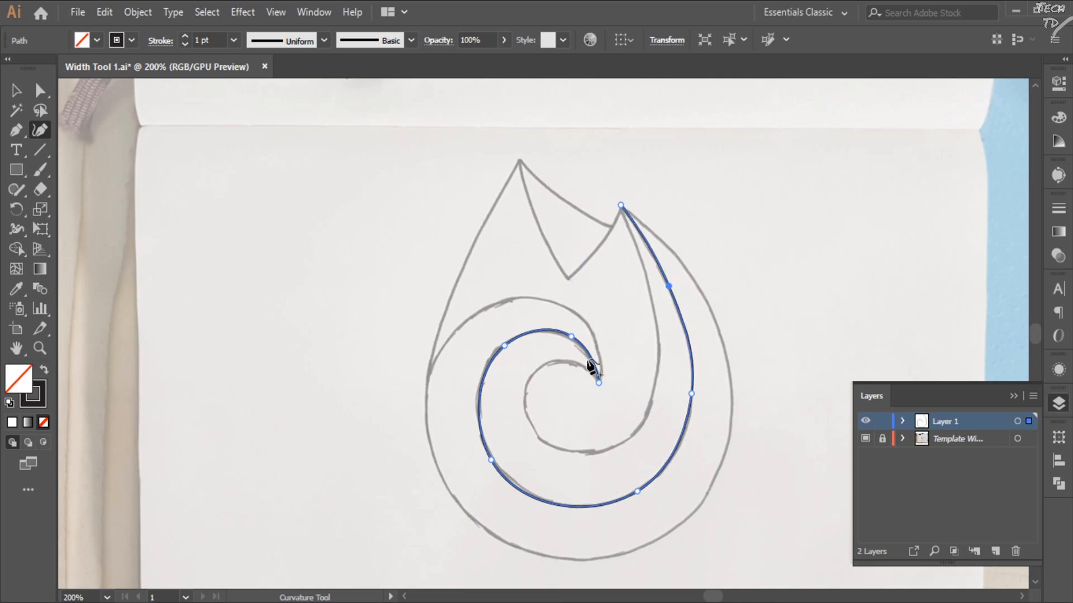
{"action": "left_click", "coordinate": [16, 91]}
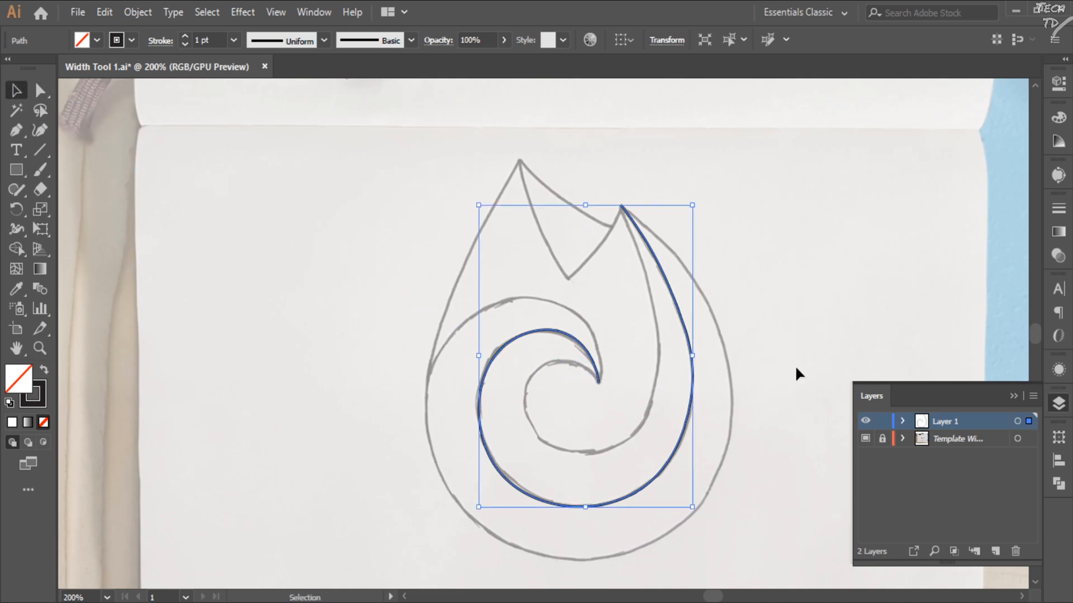
Hide the template layer and check the smoothness of the reshaped spiral curve.
{"action": "left_click", "coordinate": [865, 439]}
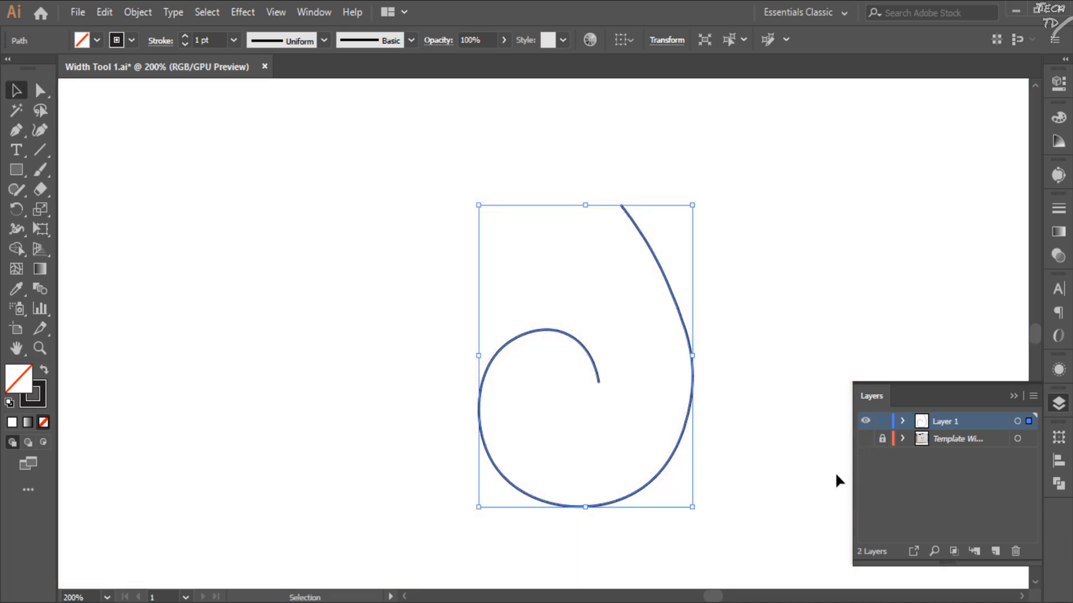
{"action": "left_click", "coordinate": [764, 300]}
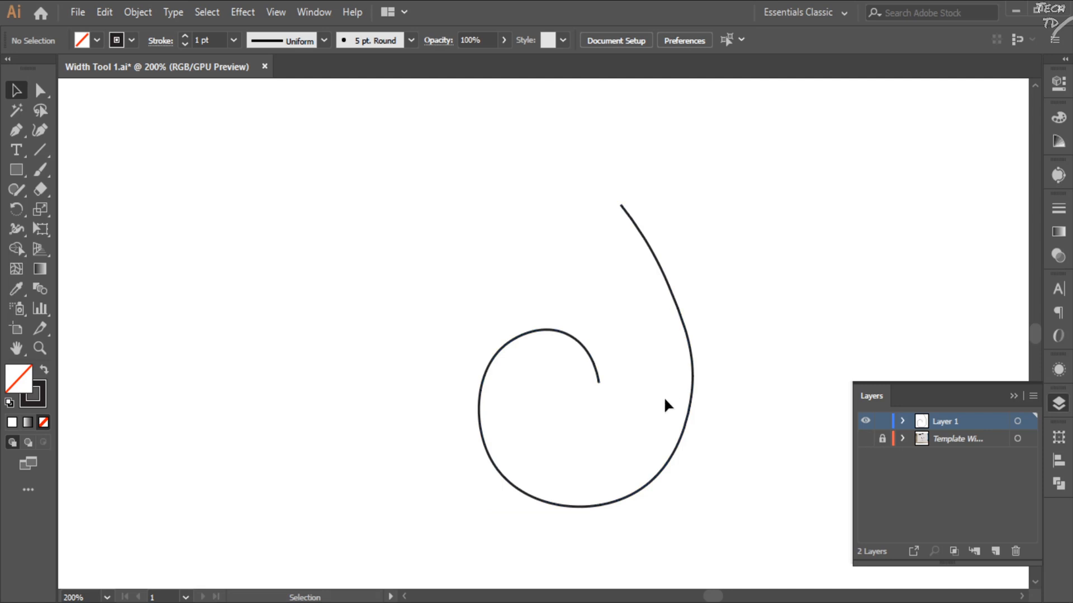
{"action": "left_click", "coordinate": [675, 459]}
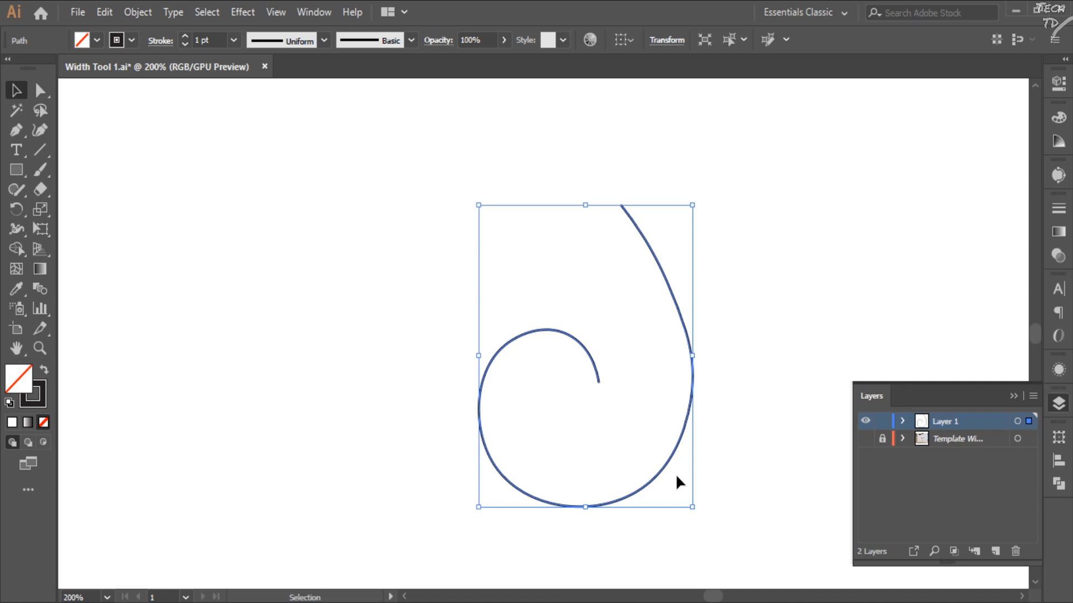
{"action": "left_click", "coordinate": [766, 271]}
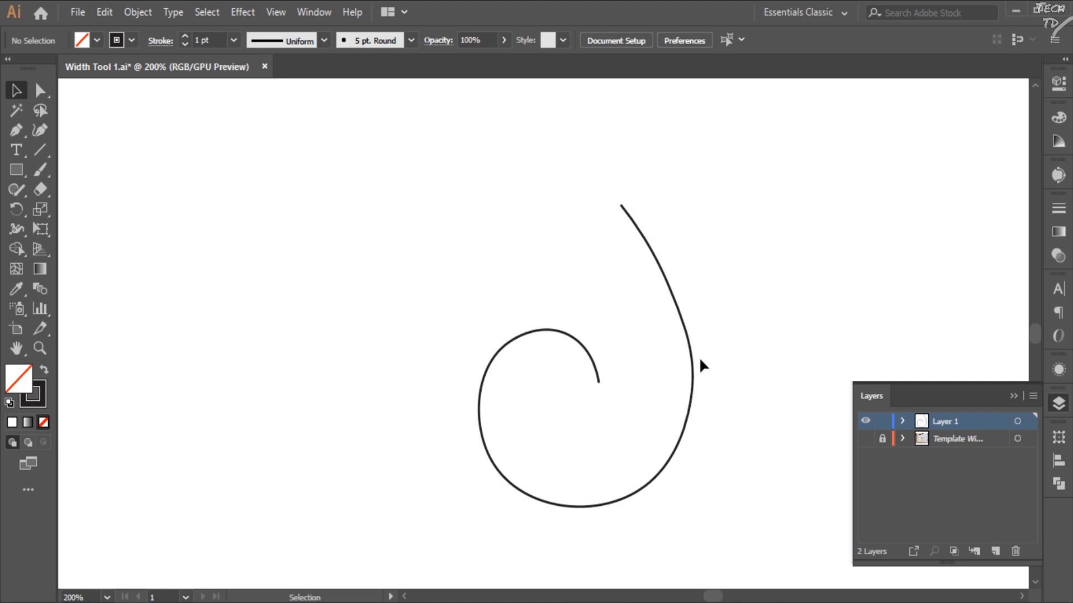
{"action": "left_click", "coordinate": [685, 327]}
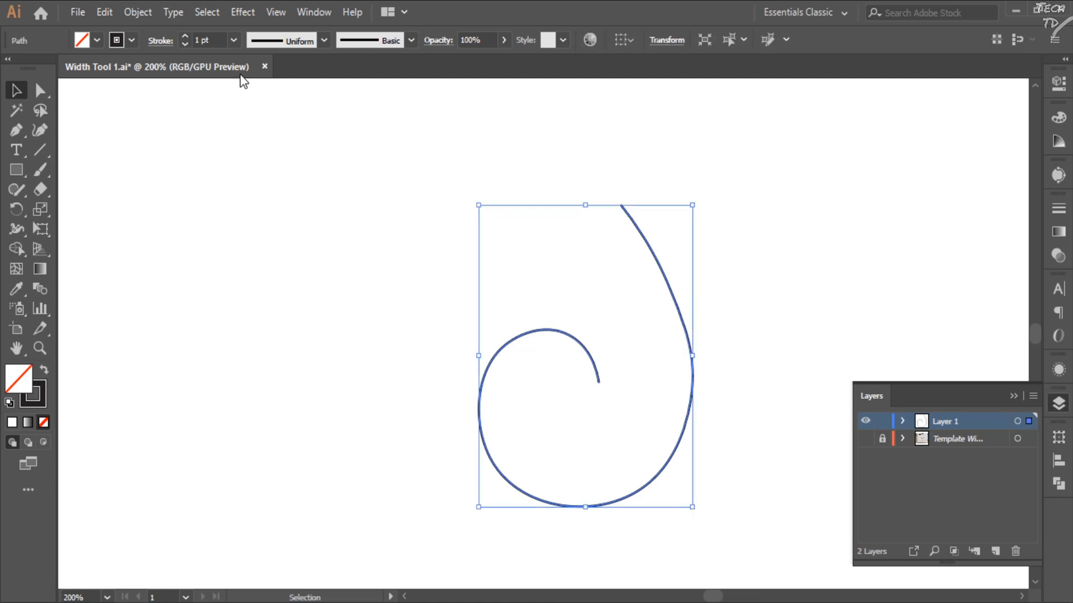
{"action": "left_click", "coordinate": [143, 11]}
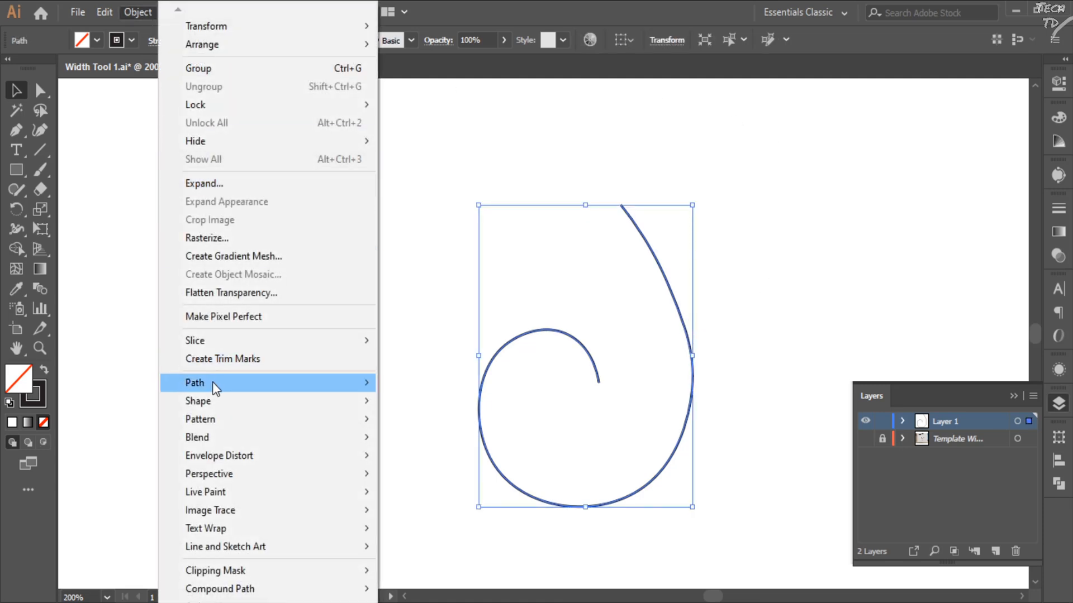
{"action": "mouse_move", "coordinate": [212, 382]}
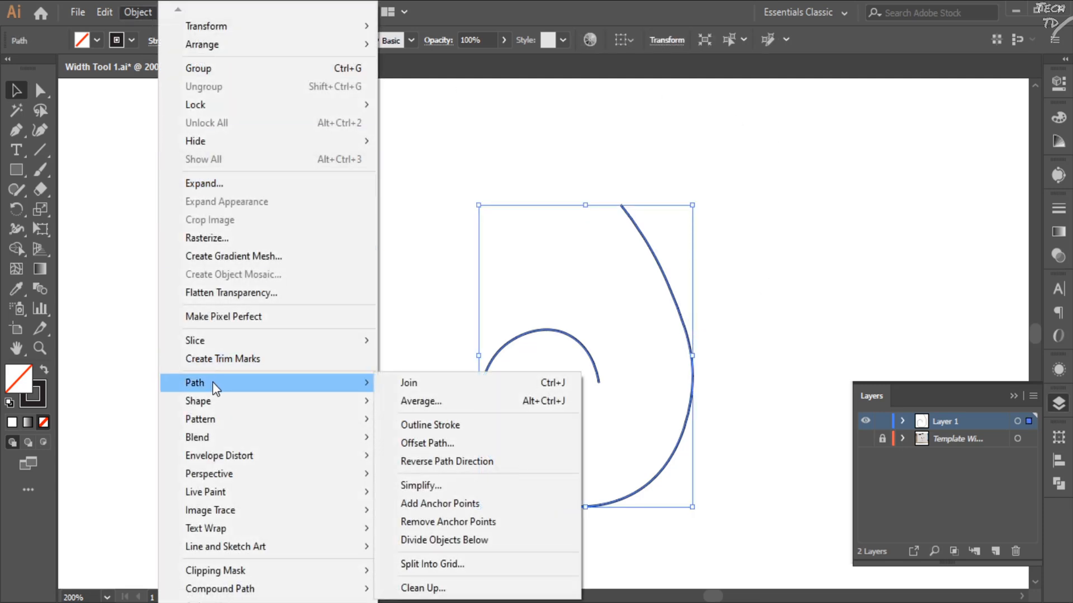
{"action": "left_click", "coordinate": [433, 484]}
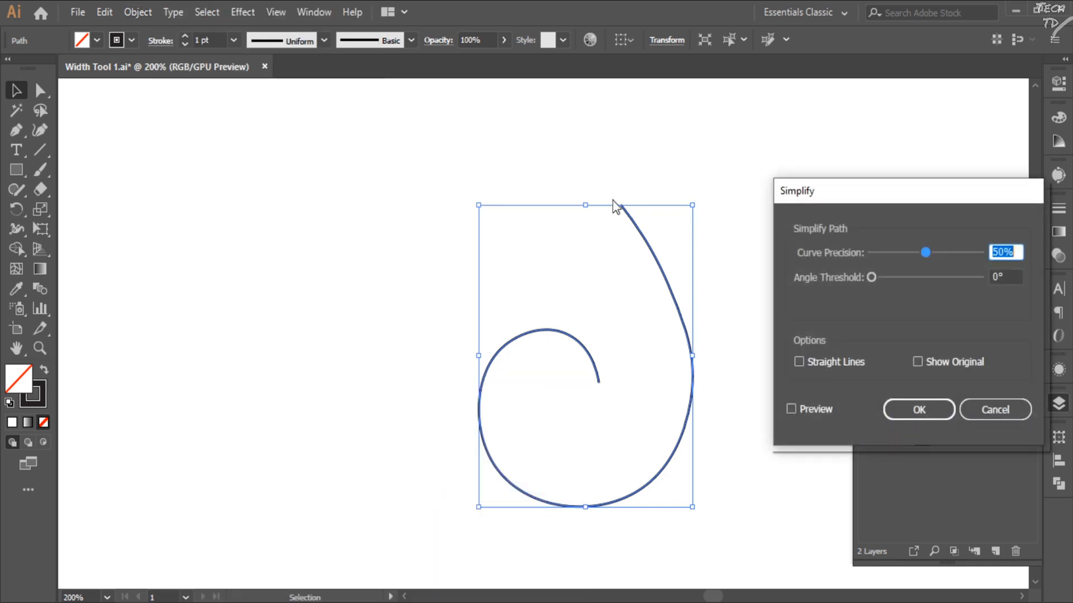
{"action": "left_click_drag", "start_coordinate": [857, 196], "coordinate": [177, 139]}
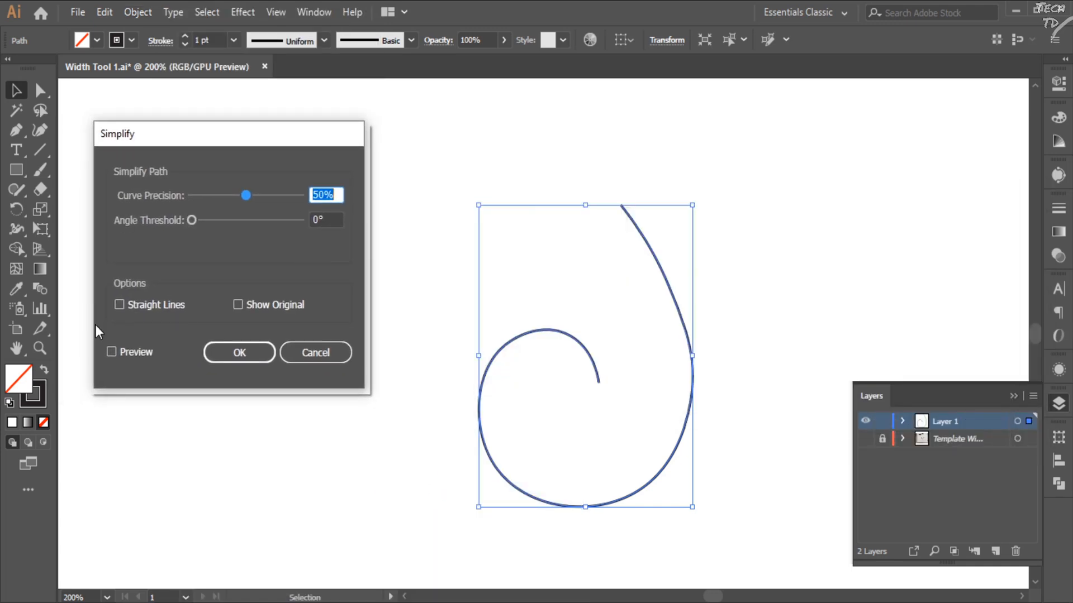
{"action": "left_click", "coordinate": [111, 352]}
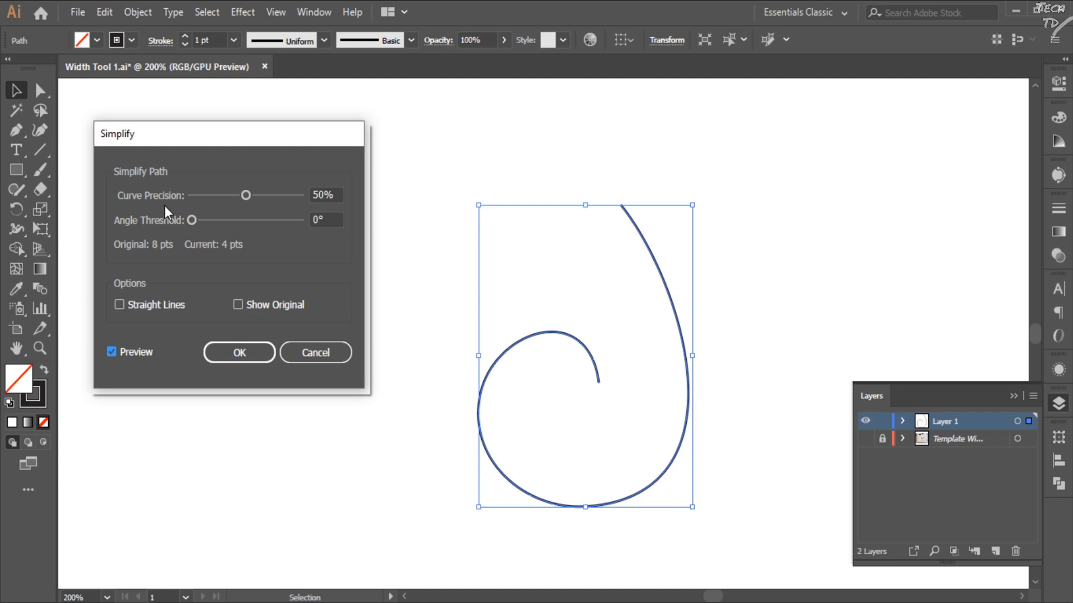
{"action": "left_click_drag", "start_coordinate": [245, 196], "coordinate": [279, 194]}
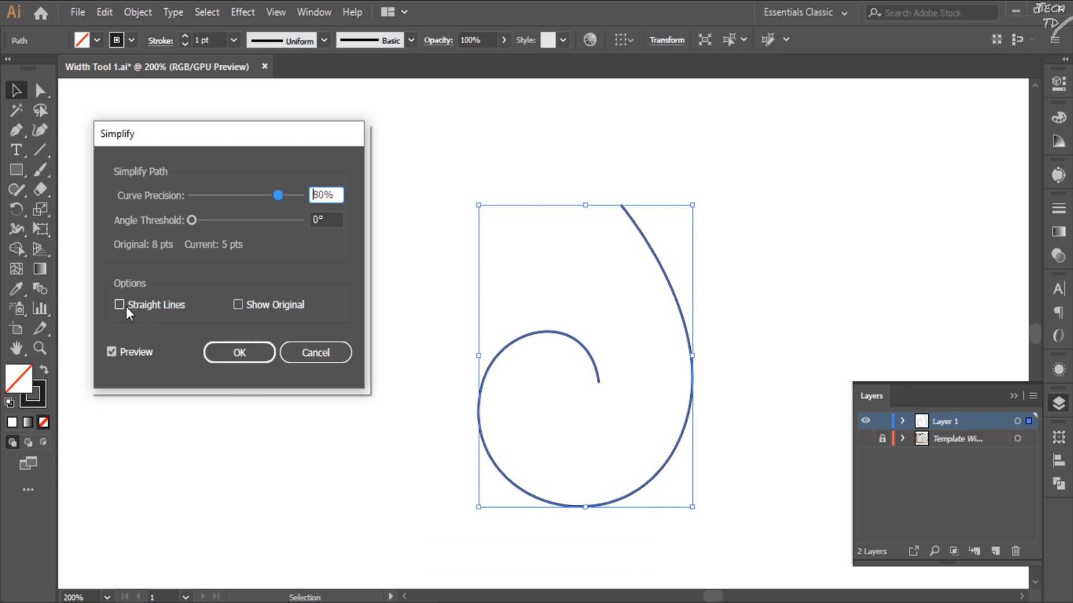
{"action": "left_click", "coordinate": [237, 305]}
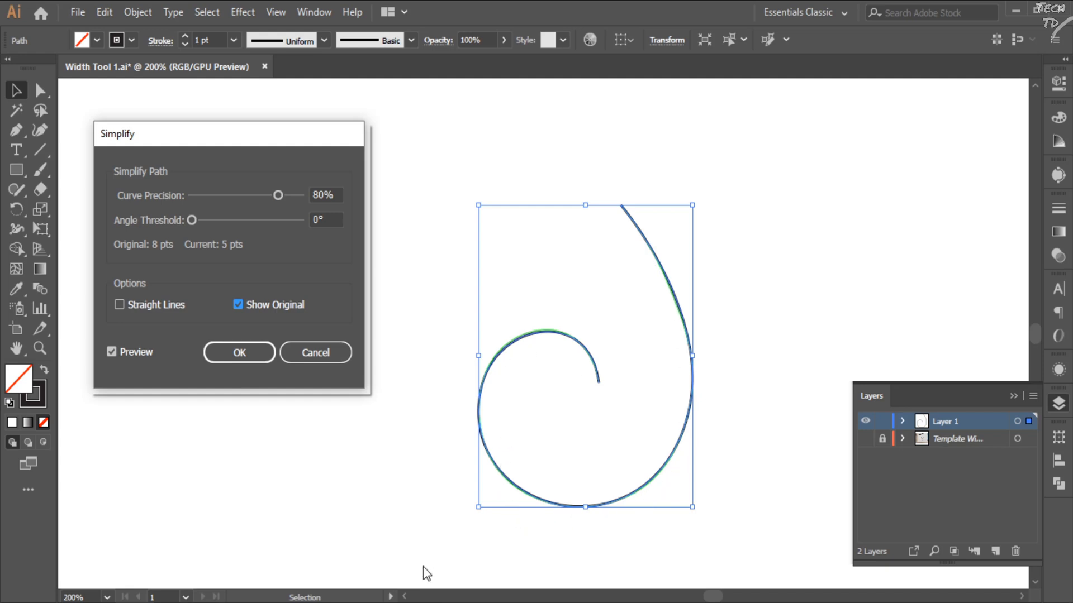
{"action": "left_click", "coordinate": [118, 305]}
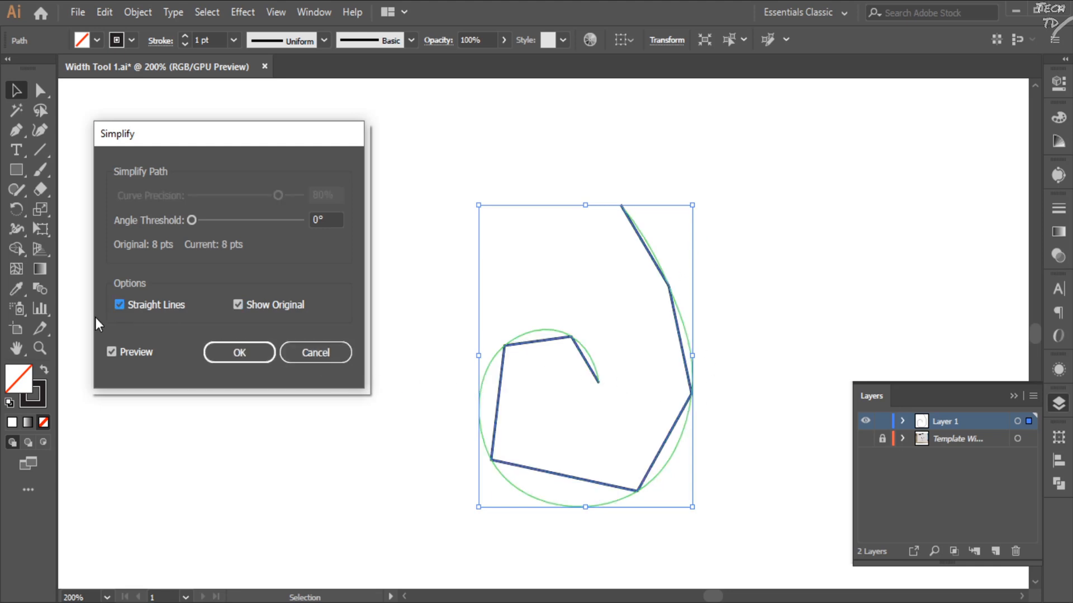
{"action": "left_click", "coordinate": [119, 304]}
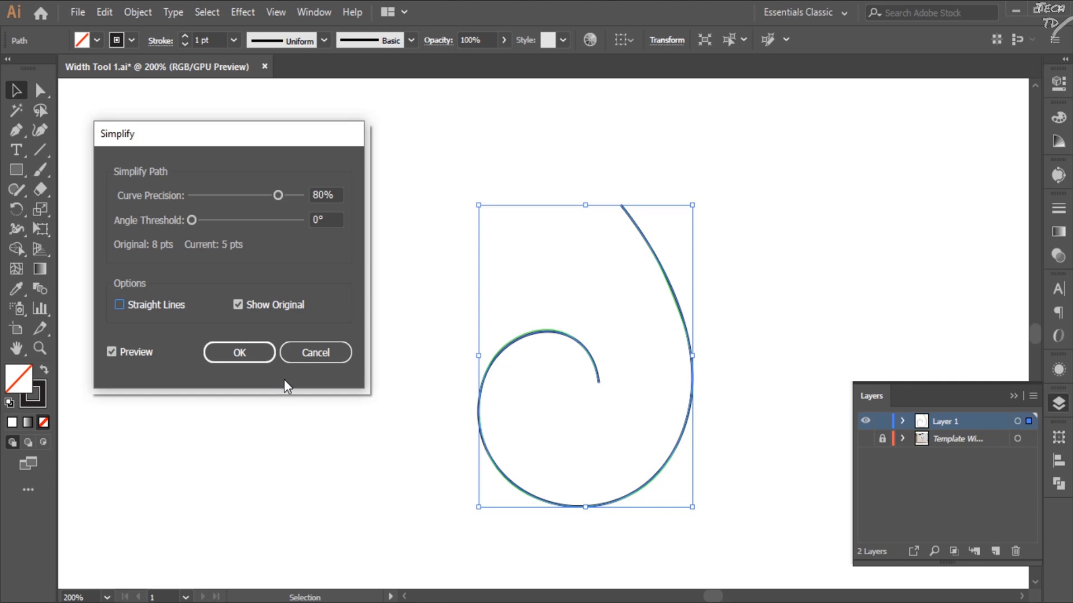
{"action": "left_click", "coordinate": [328, 358]}
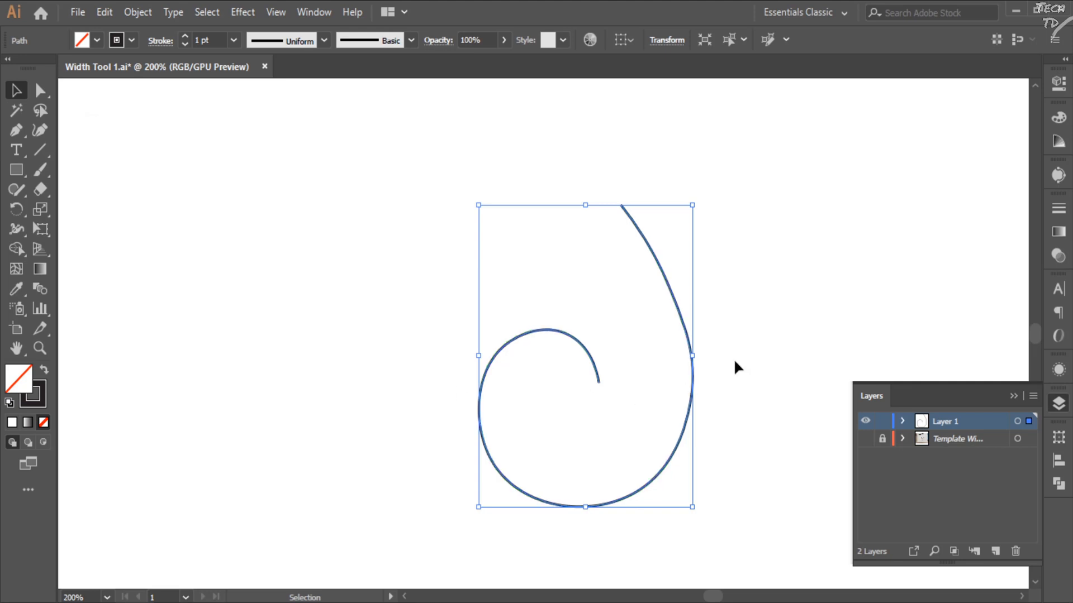
Place a copy of the spiral path beside it for comparison, and simplify the original path with 80% curve precision.
{"action": "left_click_drag", "start_coordinate": [687, 336], "coordinate": [387, 335]}
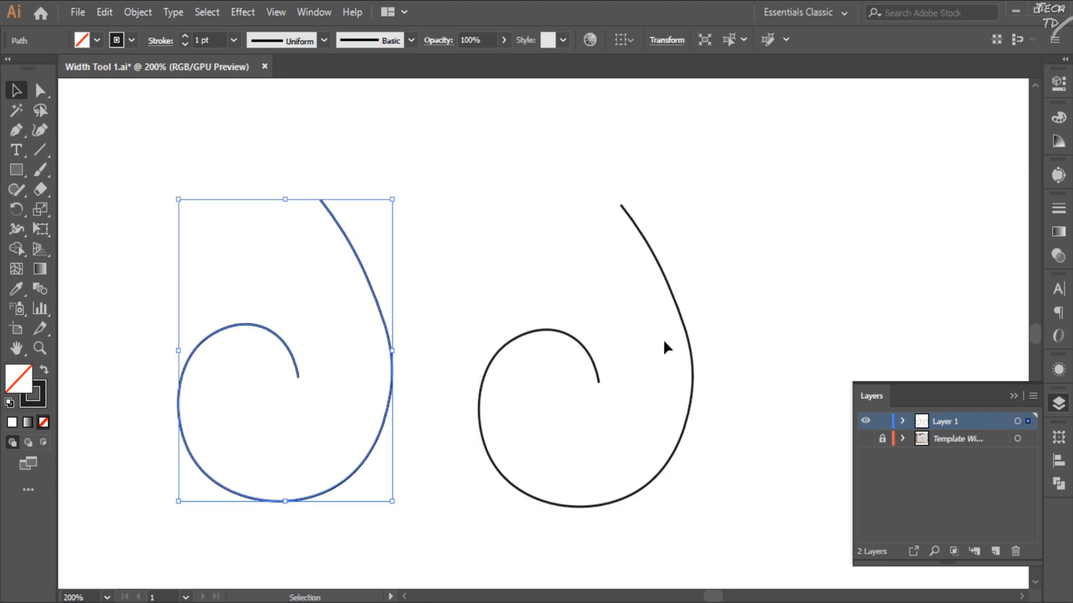
{"action": "left_click", "coordinate": [676, 302]}
{"action": "left_click", "coordinate": [146, 12]}
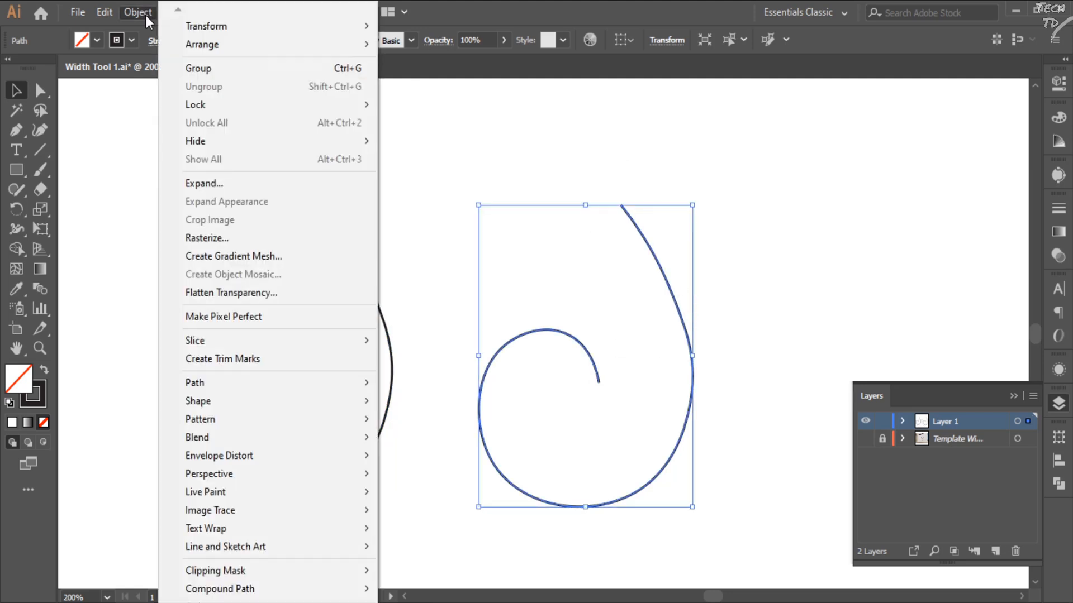
{"action": "mouse_move", "coordinate": [349, 382]}
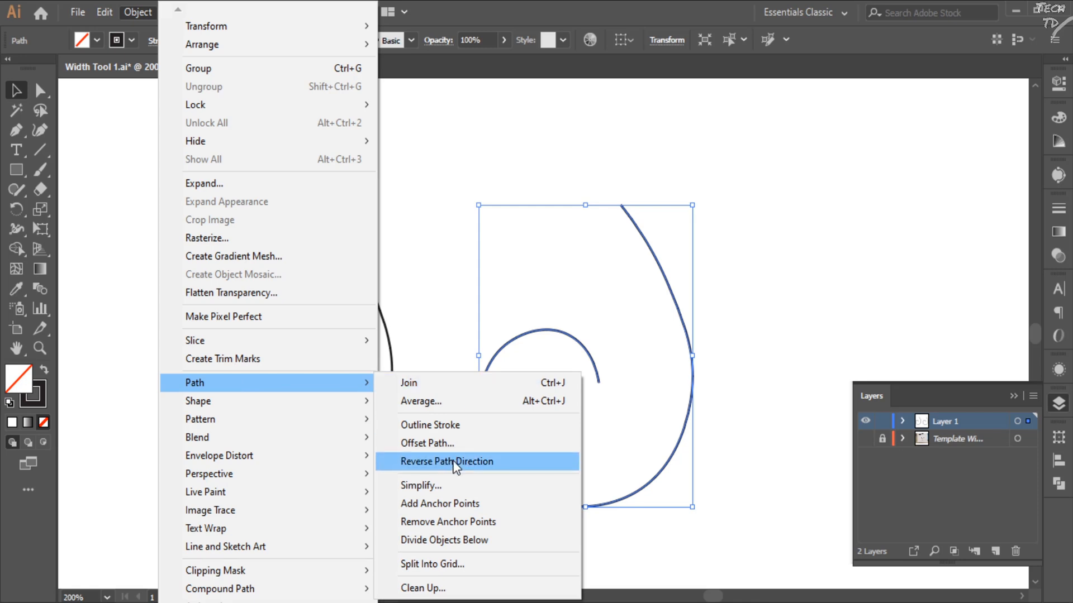
{"action": "left_click", "coordinate": [441, 487]}
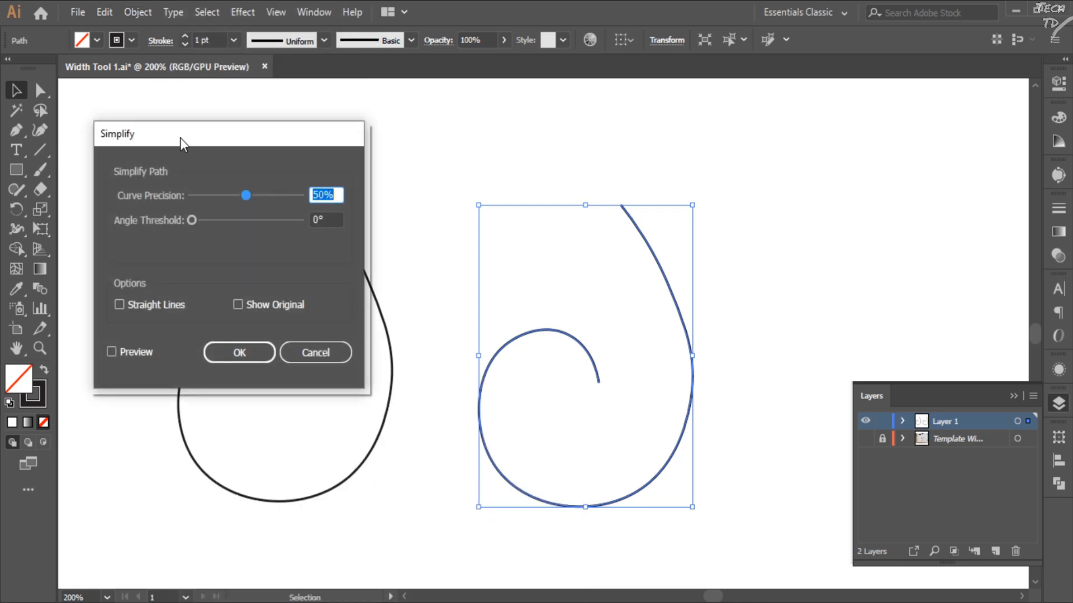
{"action": "left_click", "coordinate": [112, 353]}
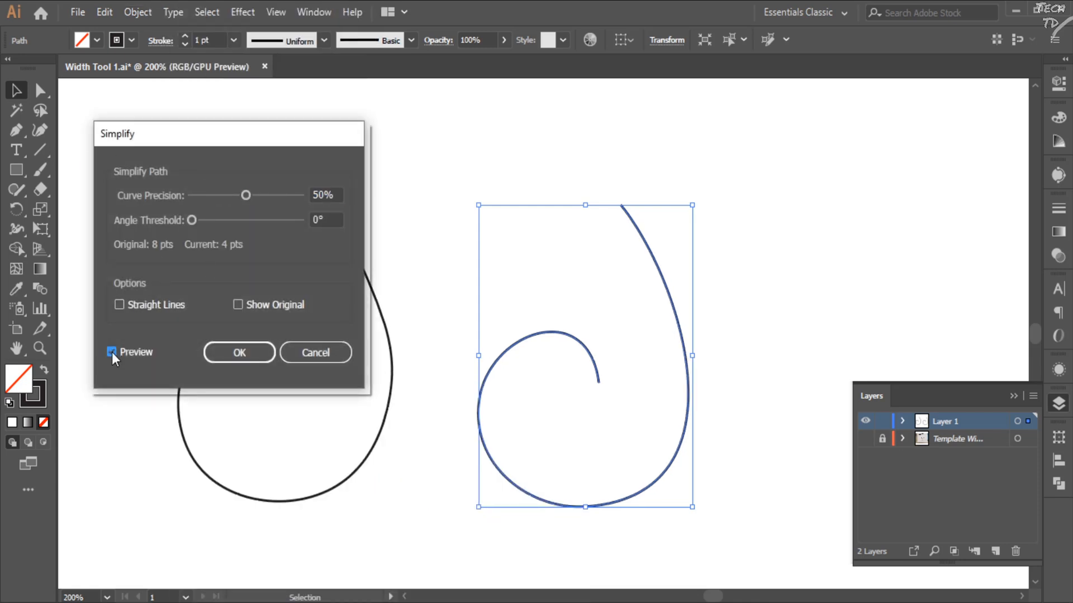
{"action": "left_click_drag", "start_coordinate": [247, 196], "coordinate": [279, 193]}
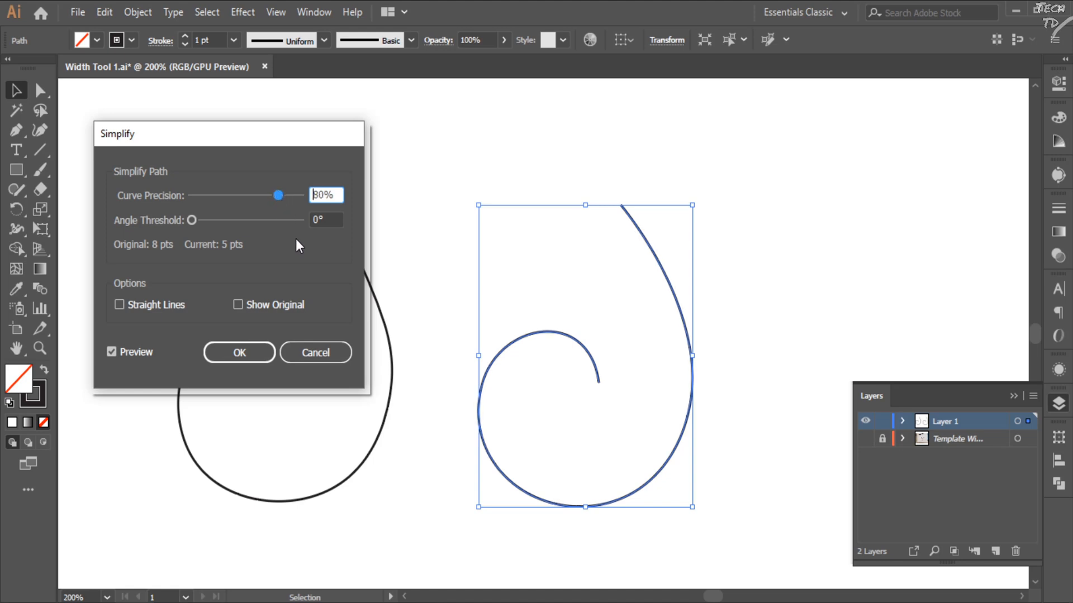
{"action": "left_click", "coordinate": [239, 352]}
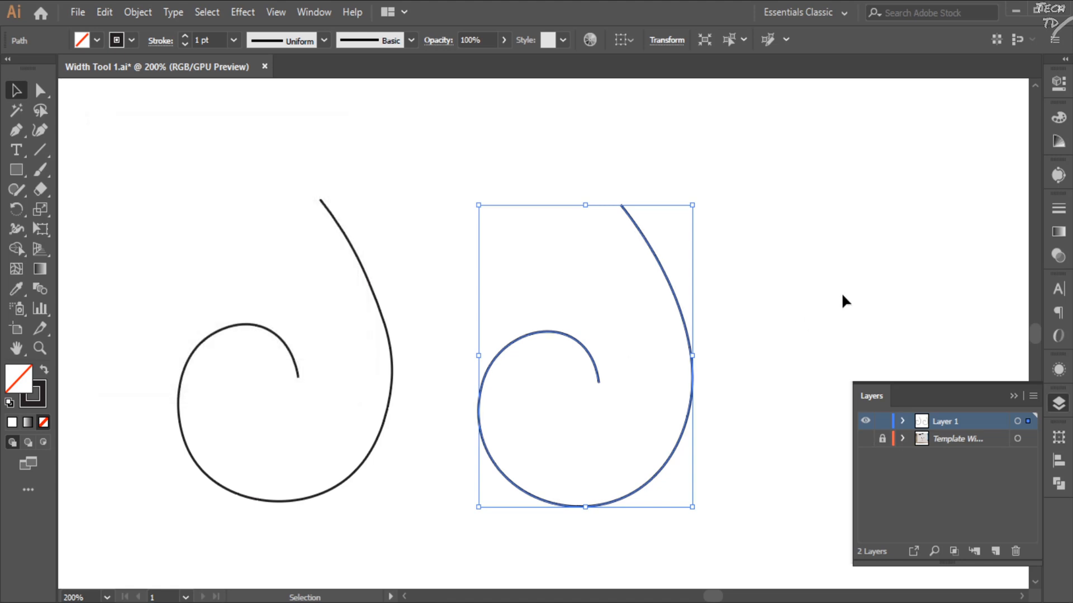
Compare the simplified spiral with the unsimplified copy and delete the copy.
{"action": "left_click", "coordinate": [841, 296]}
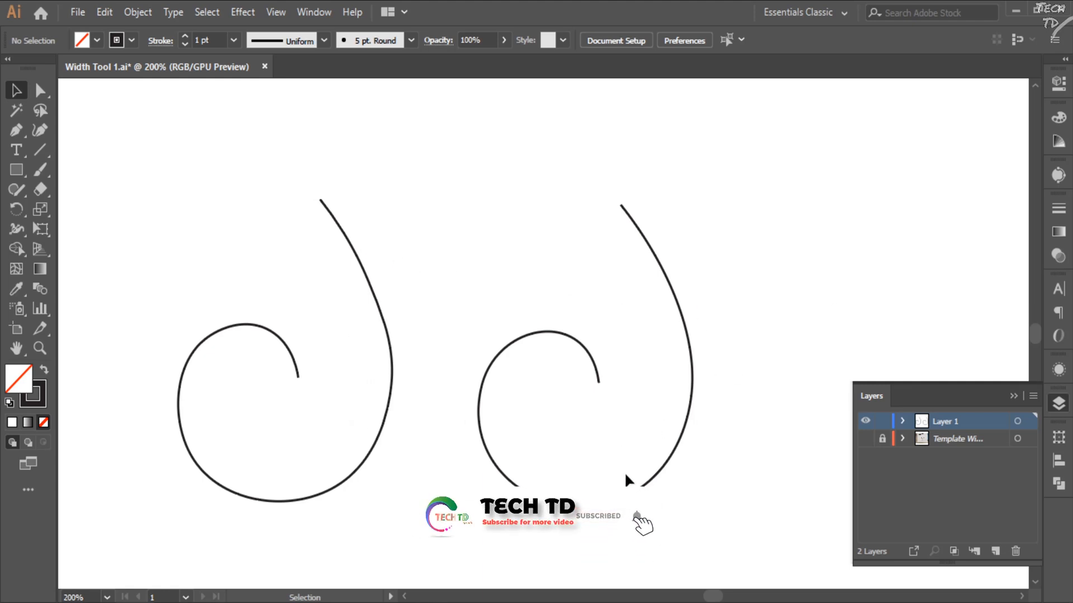
{"action": "left_click", "coordinate": [673, 455]}
{"action": "left_click", "coordinate": [746, 460]}
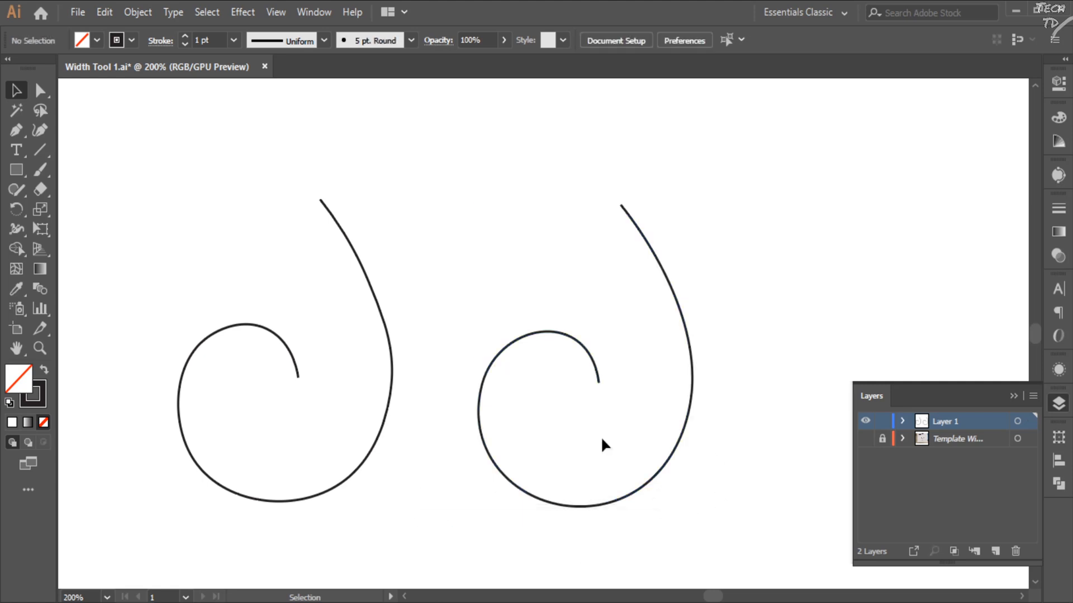
{"action": "left_click", "coordinate": [391, 386]}
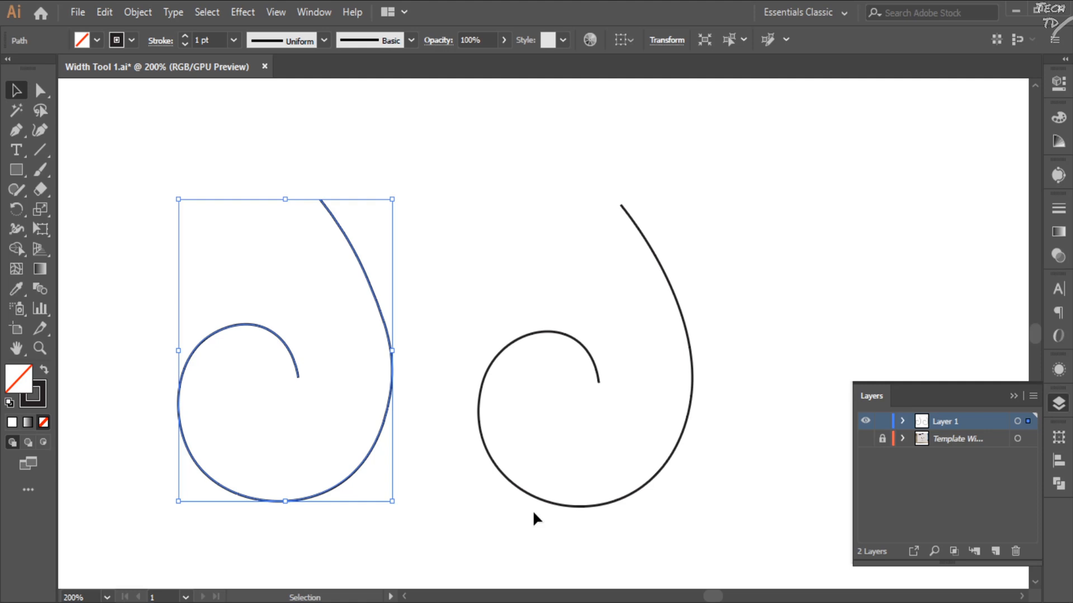
{"action": "key", "text": "Delete"}
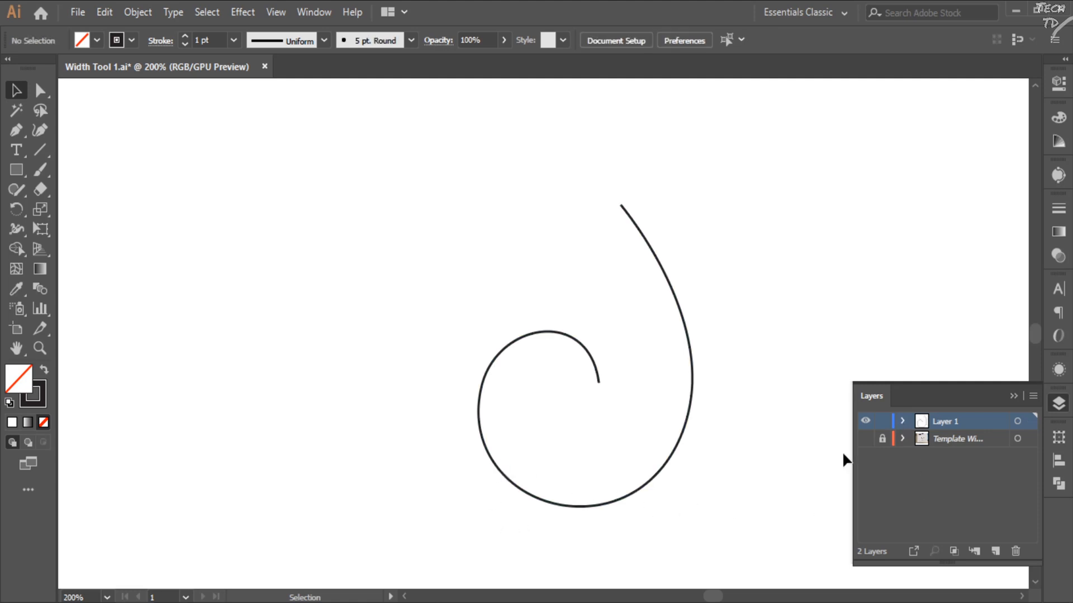
Show the template layer and widen the spiral's stroke from its lower-left curve with the Width tool to fill the sketched flame band.
{"action": "left_click", "coordinate": [865, 439]}
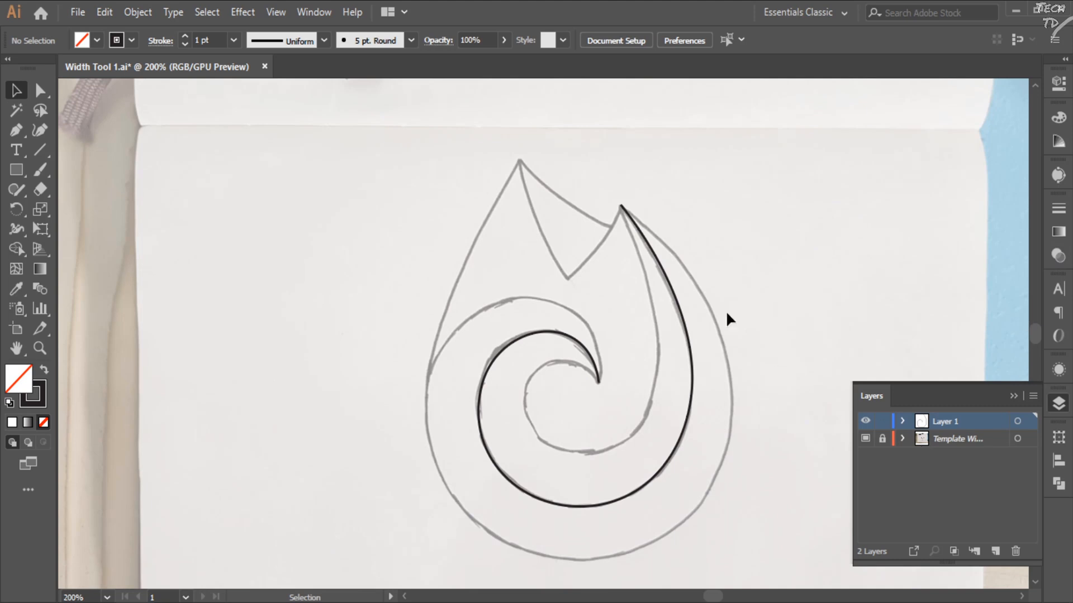
{"action": "left_click", "coordinate": [1052, 412]}
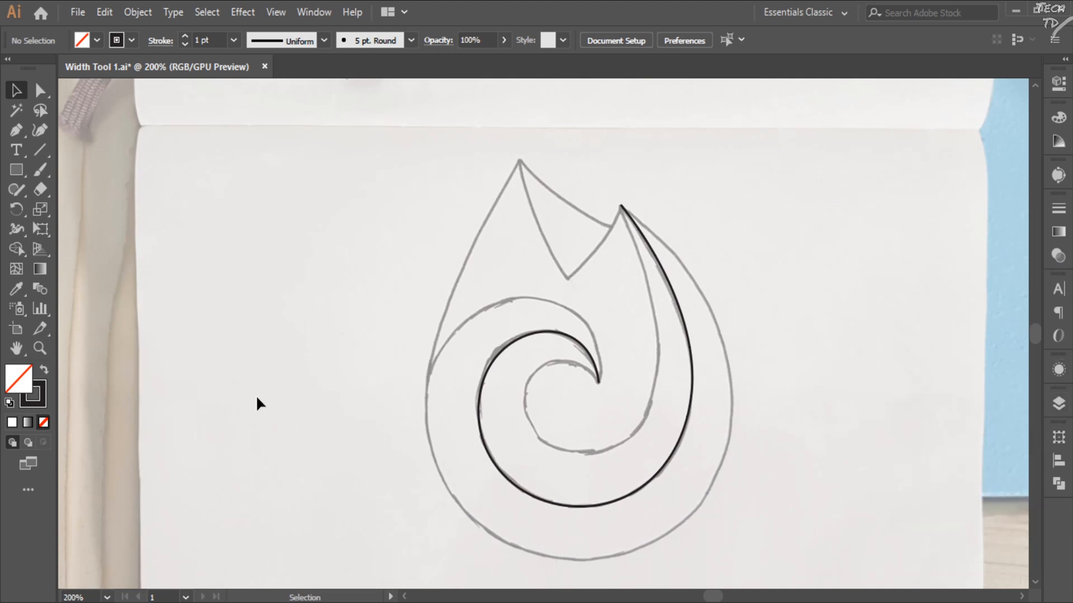
{"action": "left_click", "coordinate": [16, 230]}
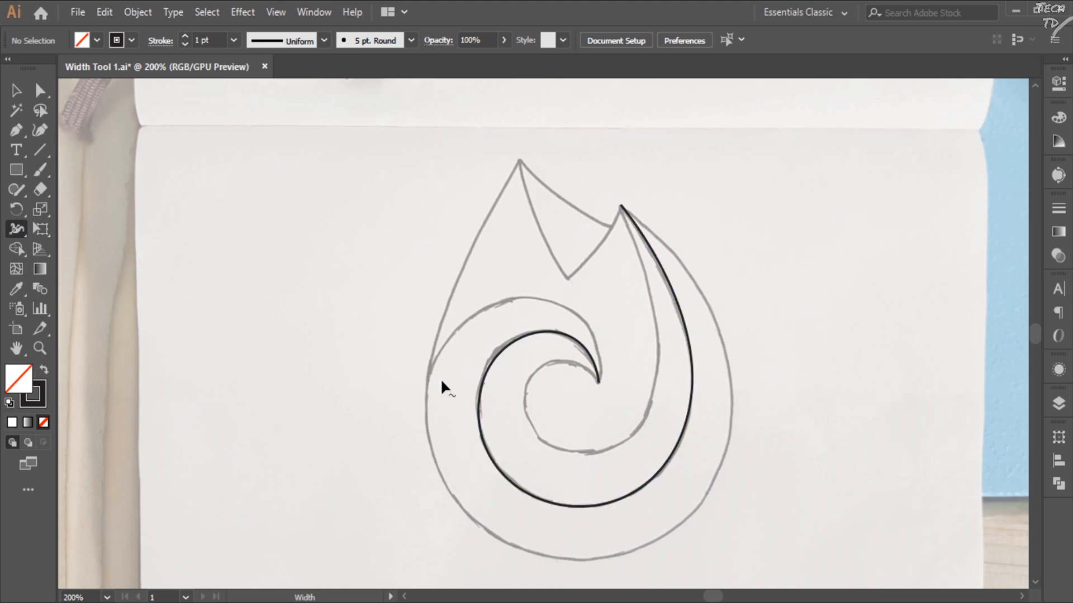
{"action": "scroll", "coordinate": [608, 374], "scroll_direction": "down", "scroll_amount": 3}
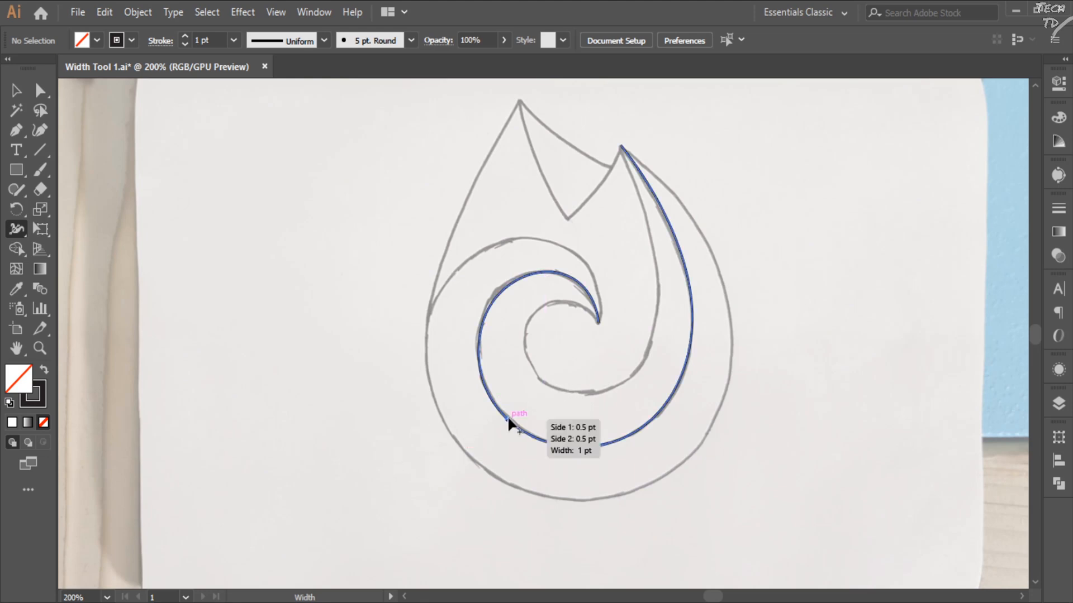
{"action": "left_click_drag", "start_coordinate": [509, 425], "coordinate": [461, 454]}
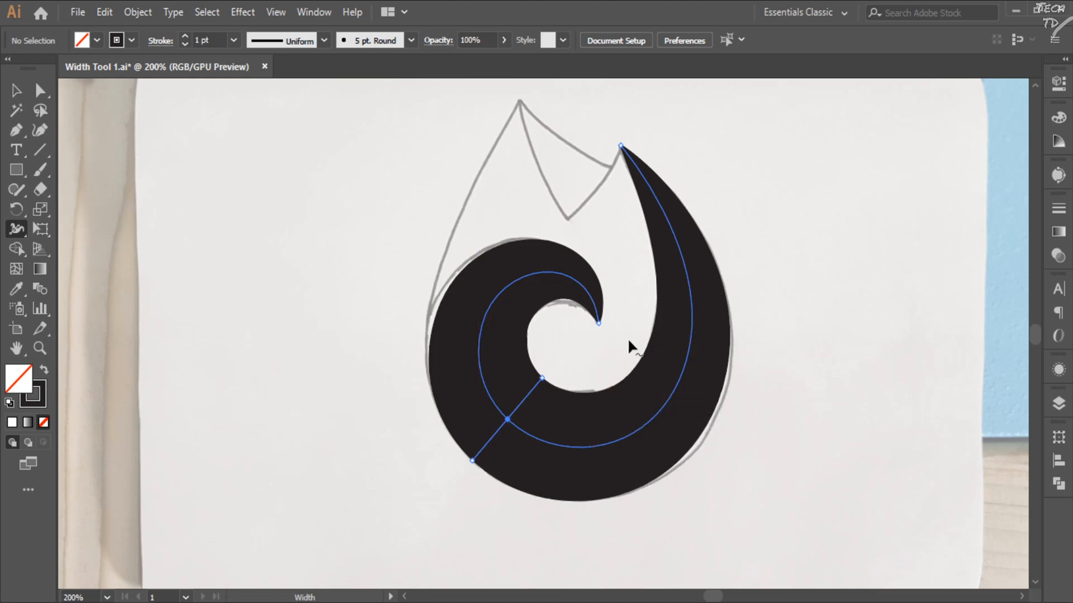
Narrow the stroke at the spiral's inner end to a sharp point with the Width tool.
{"action": "key", "text": "ctrl+plus"}
{"action": "key", "text": "ctrl+plus"}
{"action": "key", "text": "ctrl+plus"}
{"action": "key", "text": "ctrl+plus"}
{"action": "key", "text": "ctrl+plus"}
{"action": "key", "text": "ctrl+plus"}
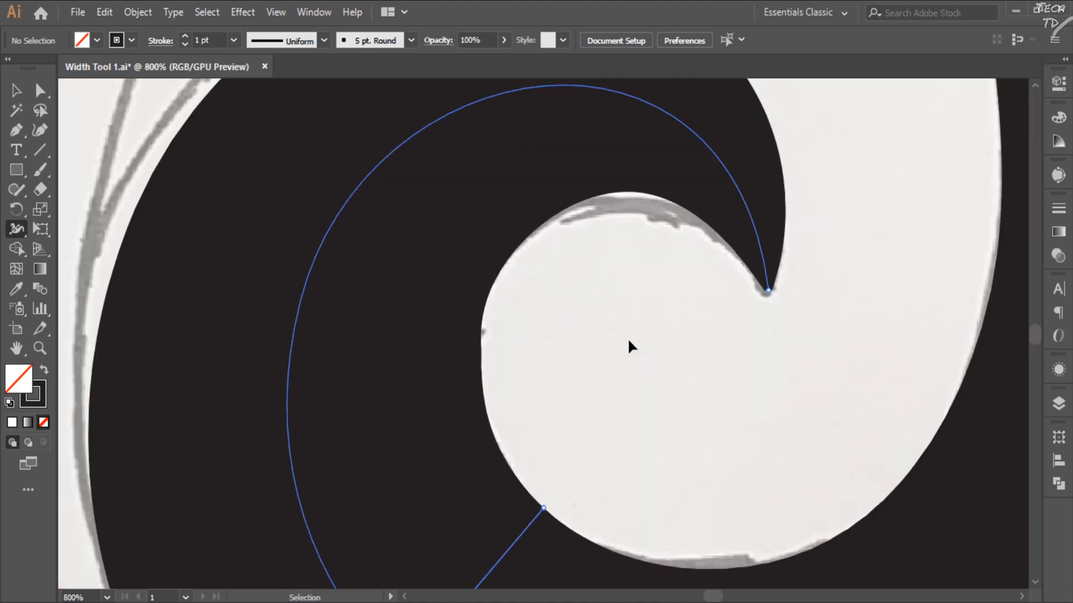
{"action": "scroll", "coordinate": [628, 337], "scroll_direction": "right", "scroll_amount": 5}
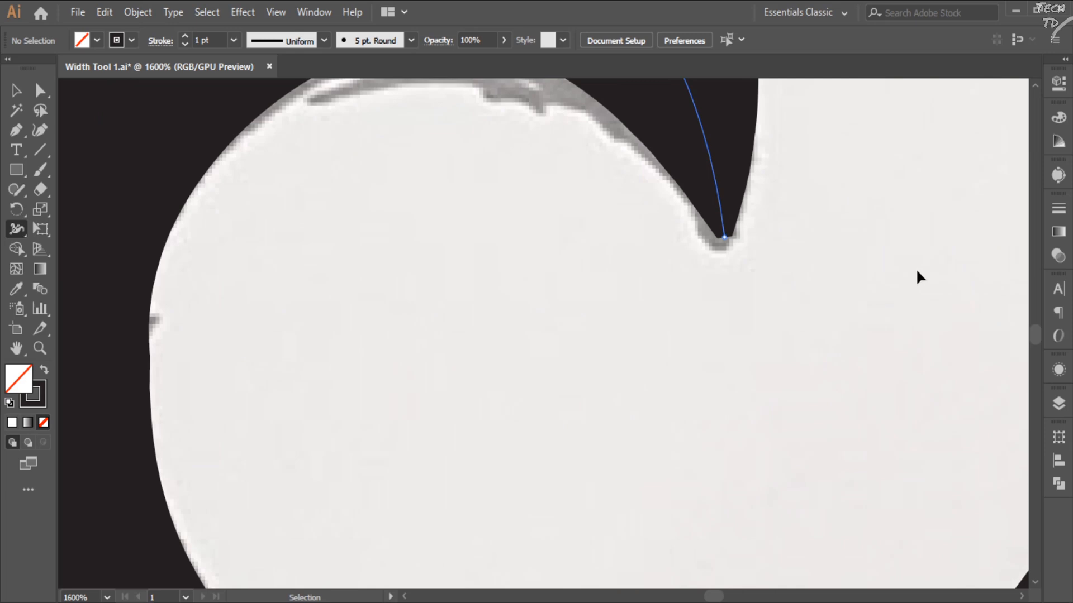
{"action": "key", "text": "ctrl+plus"}
{"action": "scroll", "coordinate": [916, 274], "scroll_direction": "right", "scroll_amount": 6}
{"action": "scroll", "coordinate": [703, 246], "scroll_direction": "up", "scroll_amount": 3}
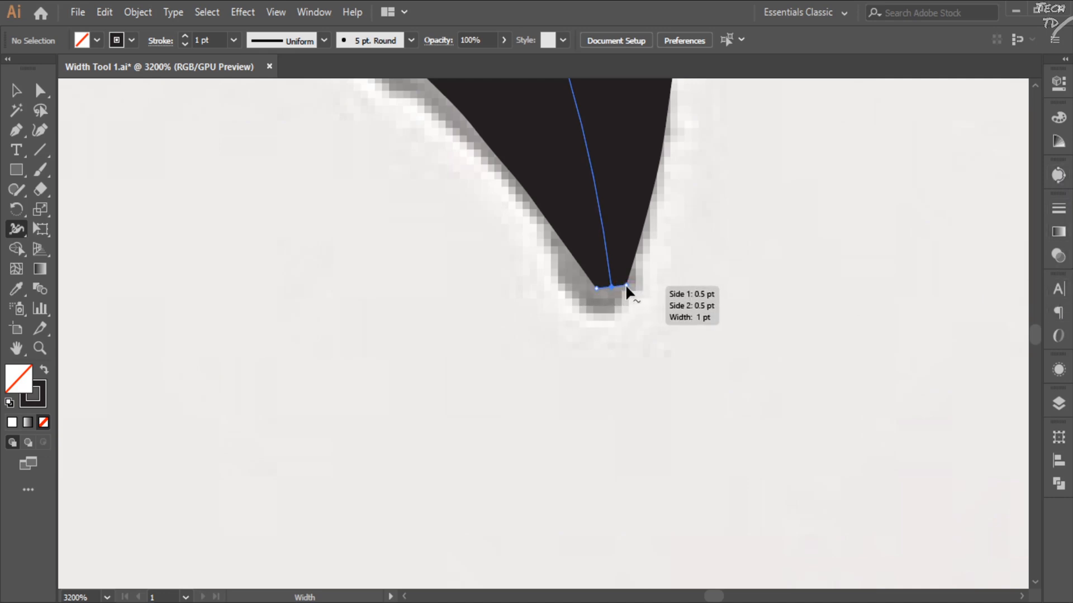
{"action": "left_click_drag", "start_coordinate": [626, 283], "coordinate": [607, 288]}
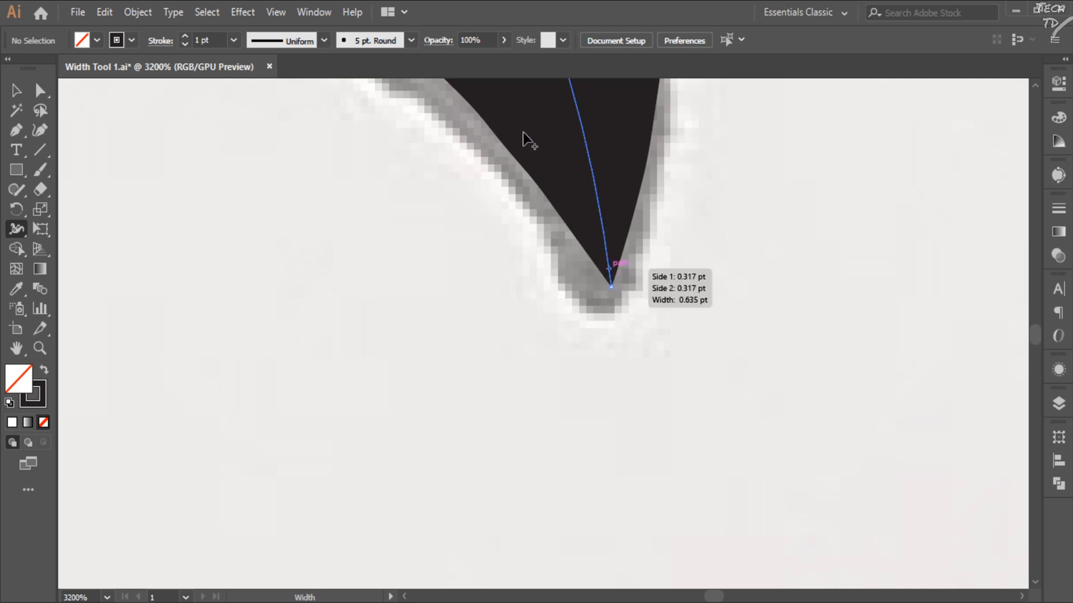
{"action": "left_click", "coordinate": [232, 42]}
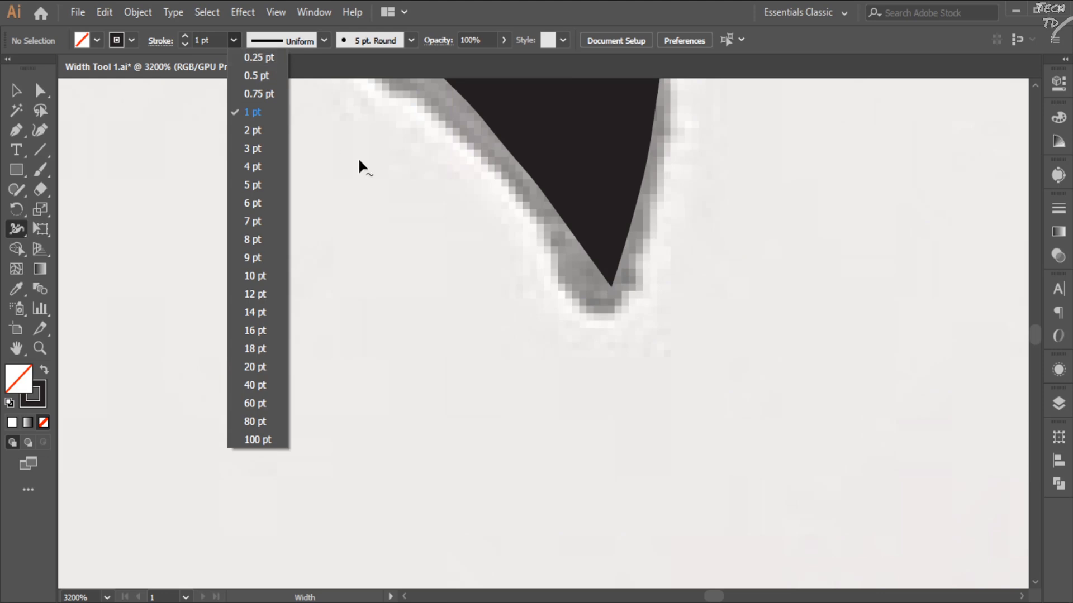
{"action": "left_click", "coordinate": [643, 271]}
Check the widened and tapered spiral against the sketch, in the full artboard view and close up.
{"action": "key", "text": "ctrl+0"}
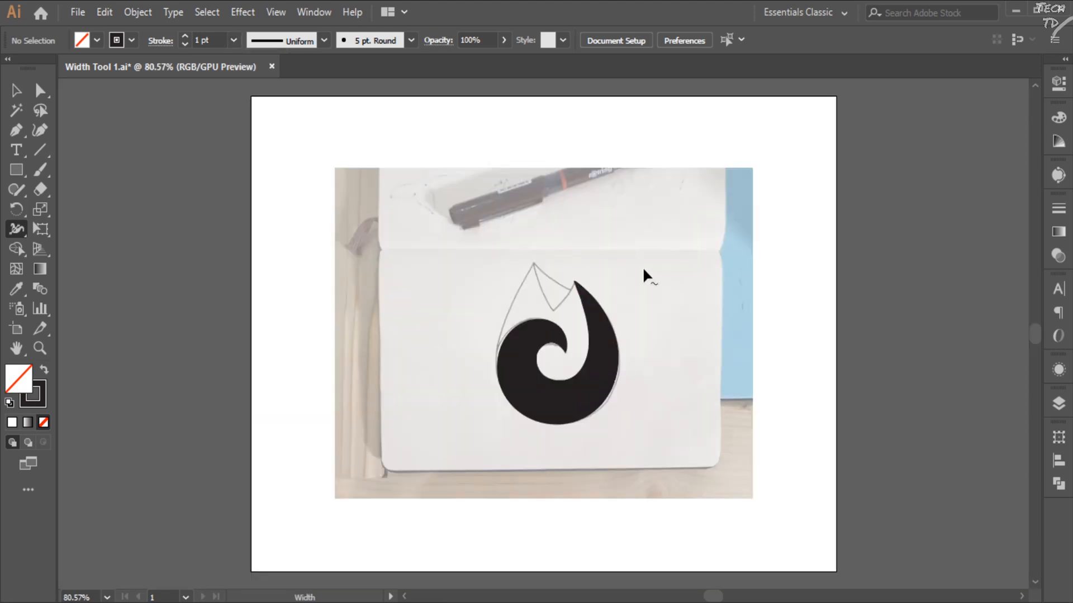
{"action": "key", "text": "ctrl"}
{"action": "key", "text": "ctrl+1"}
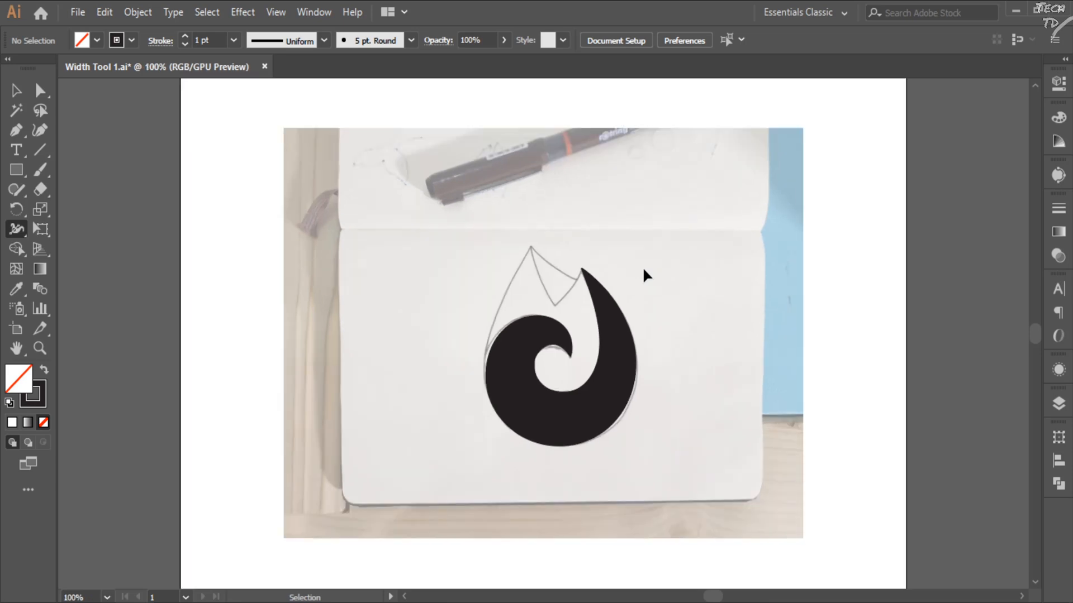
{"action": "key", "text": "ctrl+equal"}
{"action": "key", "text": "ctrl+equal"}
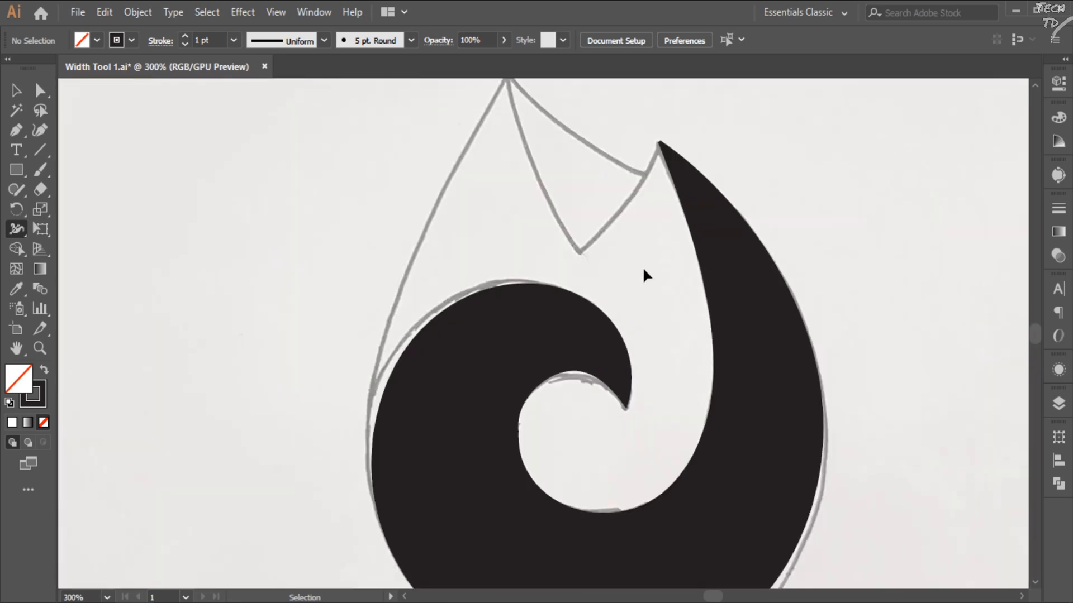
Try widening the spiral's stroke at its lower-right curve with the Width tool, and undo the change.
{"action": "scroll", "coordinate": [645, 285], "scroll_direction": "down", "scroll_amount": 4}
{"action": "scroll", "coordinate": [620, 369], "scroll_direction": "left", "scroll_amount": 3}
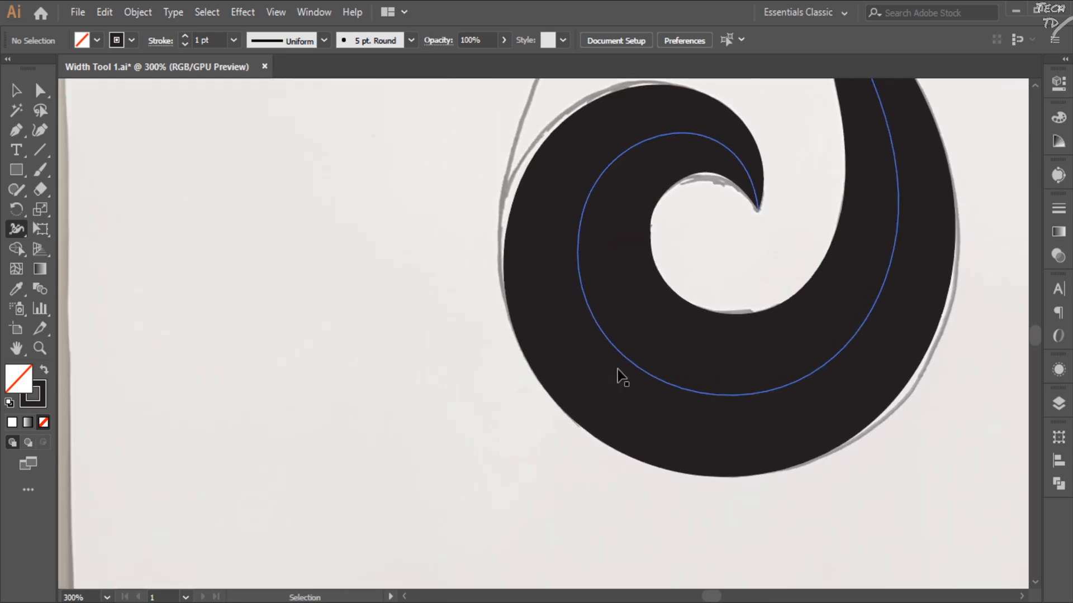
{"action": "scroll", "coordinate": [618, 369], "scroll_direction": "right", "scroll_amount": 4}
{"action": "scroll", "coordinate": [618, 381], "scroll_direction": "up", "scroll_amount": 2}
{"action": "scroll", "coordinate": [615, 407], "scroll_direction": "down", "scroll_amount": 1}
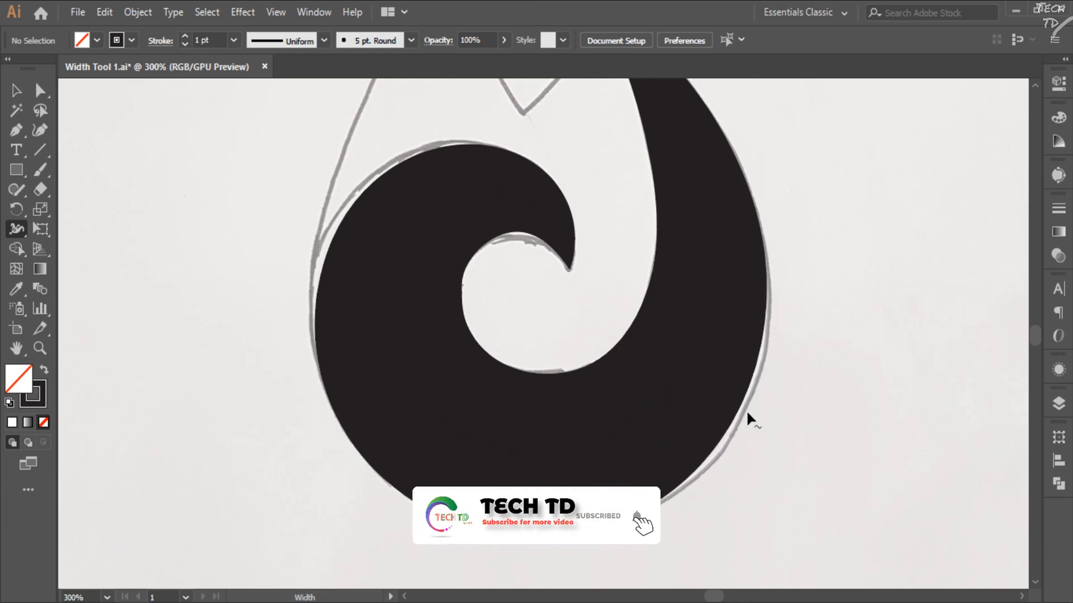
{"action": "left_click_drag", "start_coordinate": [703, 333], "coordinate": [768, 354]}
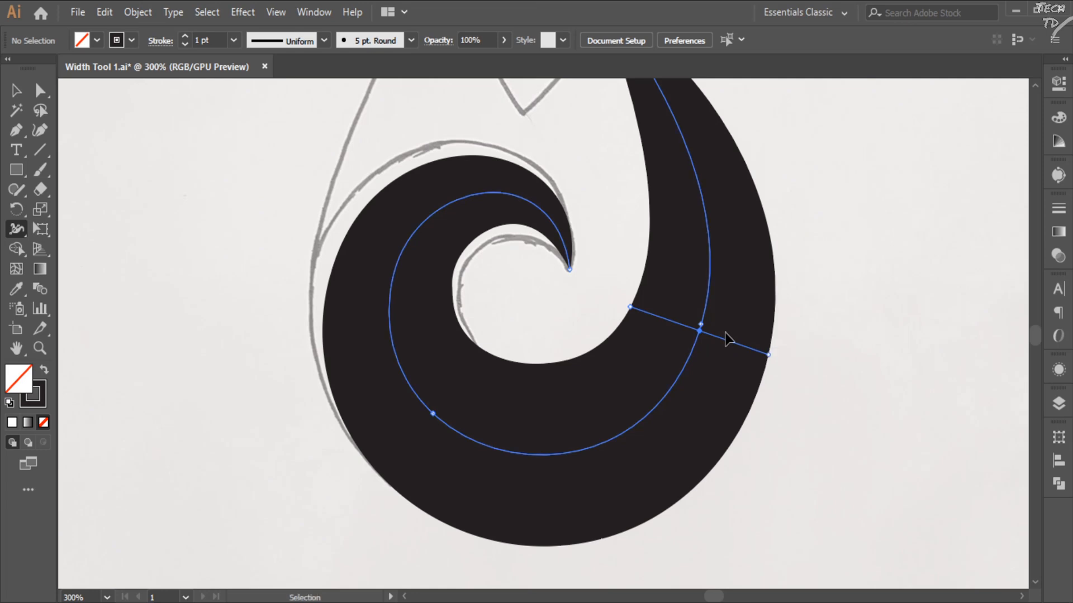
{"action": "key", "text": "ctrl+z"}
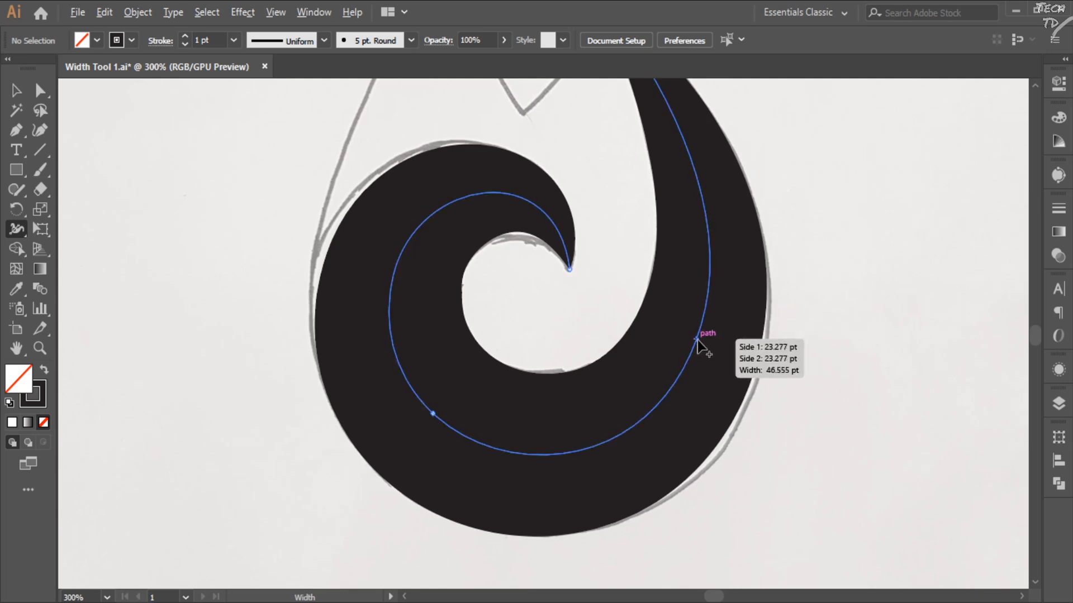
Widen the spiral's stroke at its lower-right and upper-left curves with the Width tool, adjusting the inner edge to the sketch.
{"action": "left_click_drag", "start_coordinate": [696, 342], "coordinate": [768, 365]}
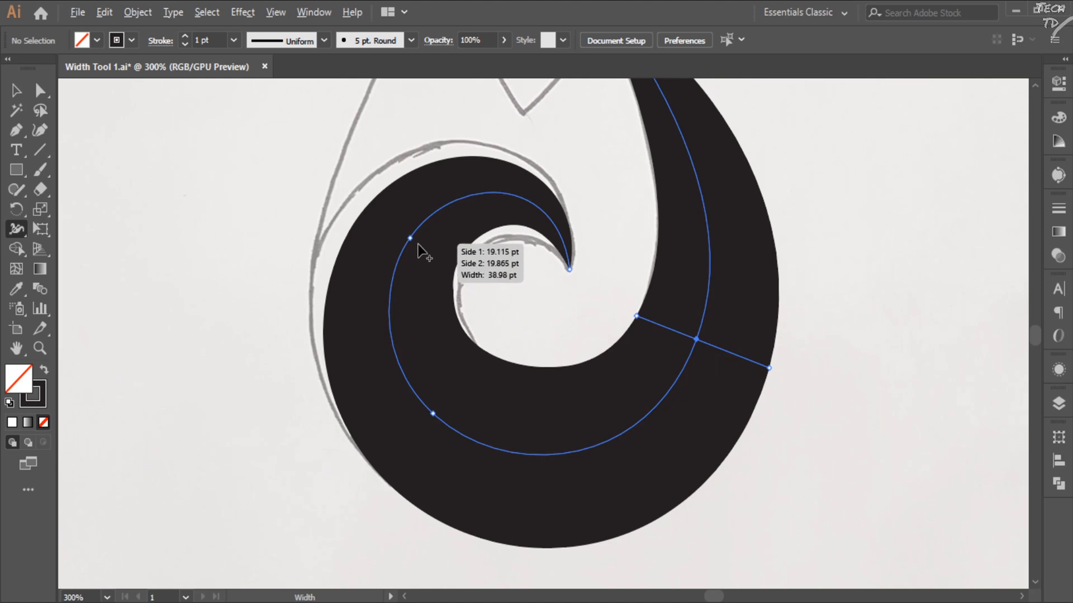
{"action": "mouse_move", "coordinate": [411, 234]}
{"action": "left_mouse_down"}
{"action": "mouse_move", "coordinate": [376, 206]}
{"action": "mouse_move", "coordinate": [366, 177]}
{"action": "left_mouse_up"}
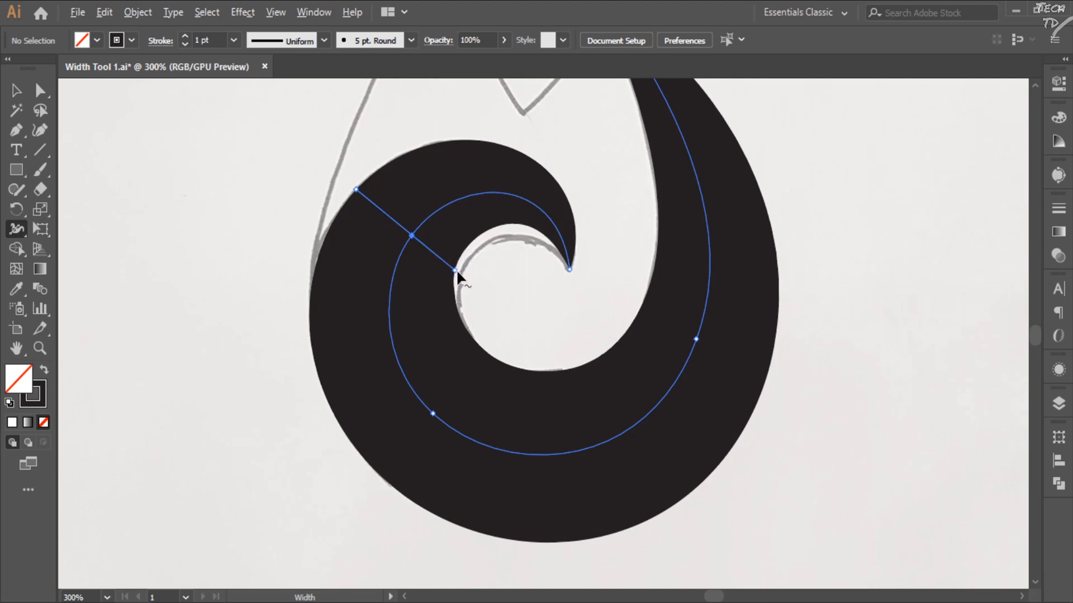
{"action": "left_click_drag", "start_coordinate": [455, 269], "coordinate": [452, 289]}
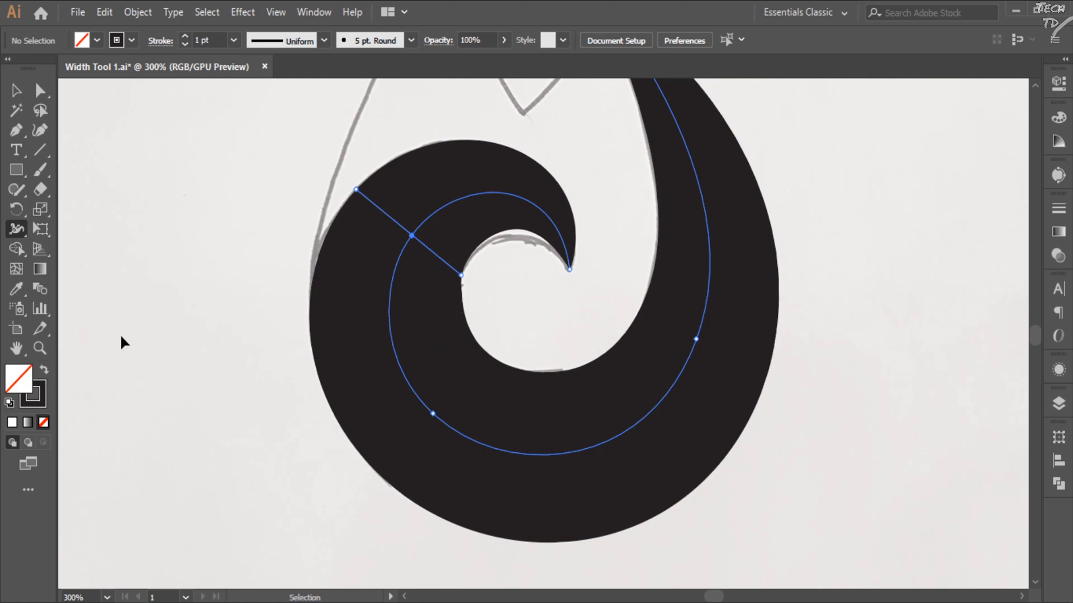
{"action": "left_click", "coordinate": [253, 267]}
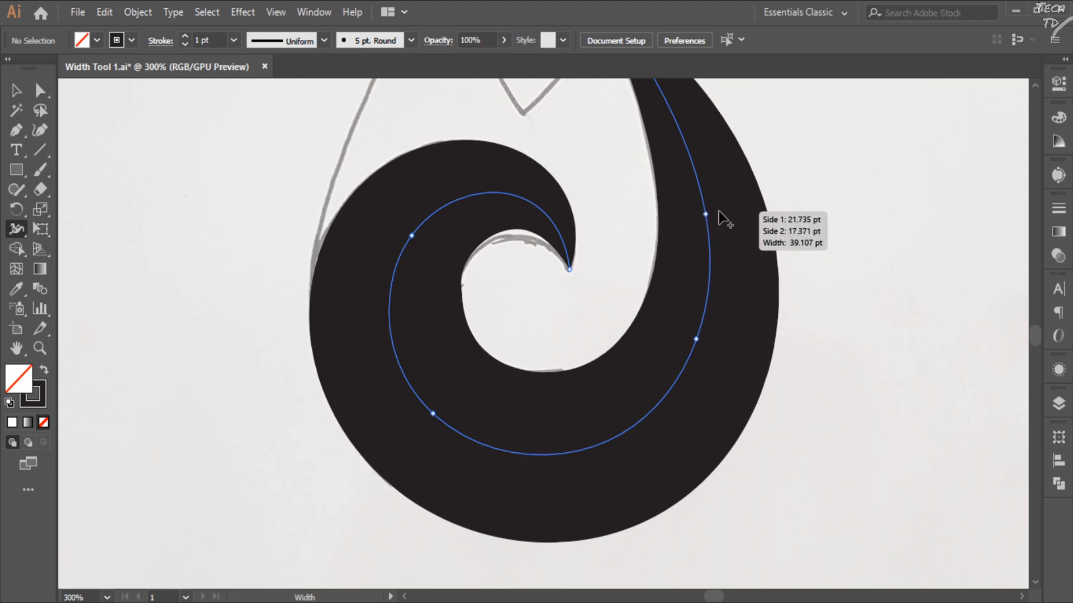
Try narrowing the stroke partway up the spiral's right arm with a new width point, and restore the wide arm.
{"action": "left_click_drag", "start_coordinate": [714, 201], "coordinate": [718, 190]}
{"action": "scroll", "coordinate": [803, 380], "scroll_direction": "up", "scroll_amount": 4}
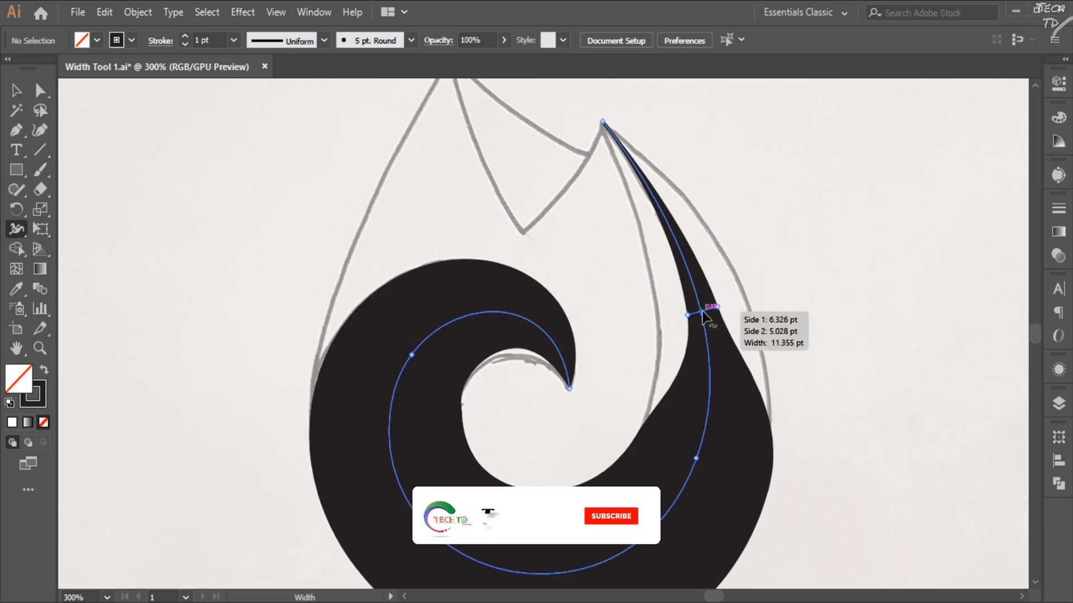
{"action": "left_click_drag", "start_coordinate": [703, 316], "coordinate": [806, 261]}
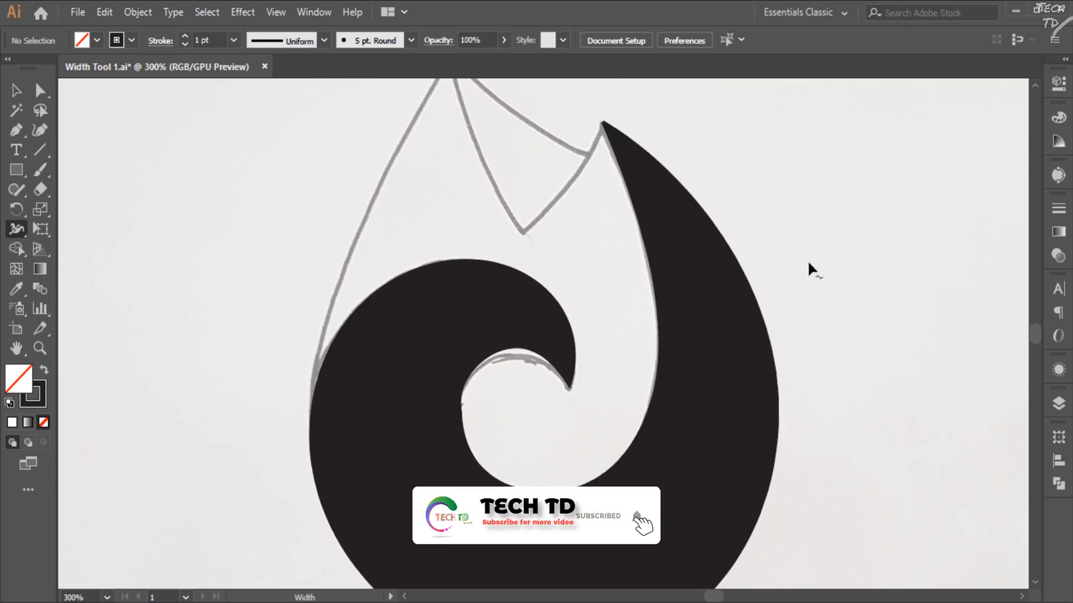
Delete the width point on the spiral's upper-left curve and undo the extra width edits made to the stroke.
{"action": "left_click", "coordinate": [412, 354]}
{"action": "key", "text": "Delete"}
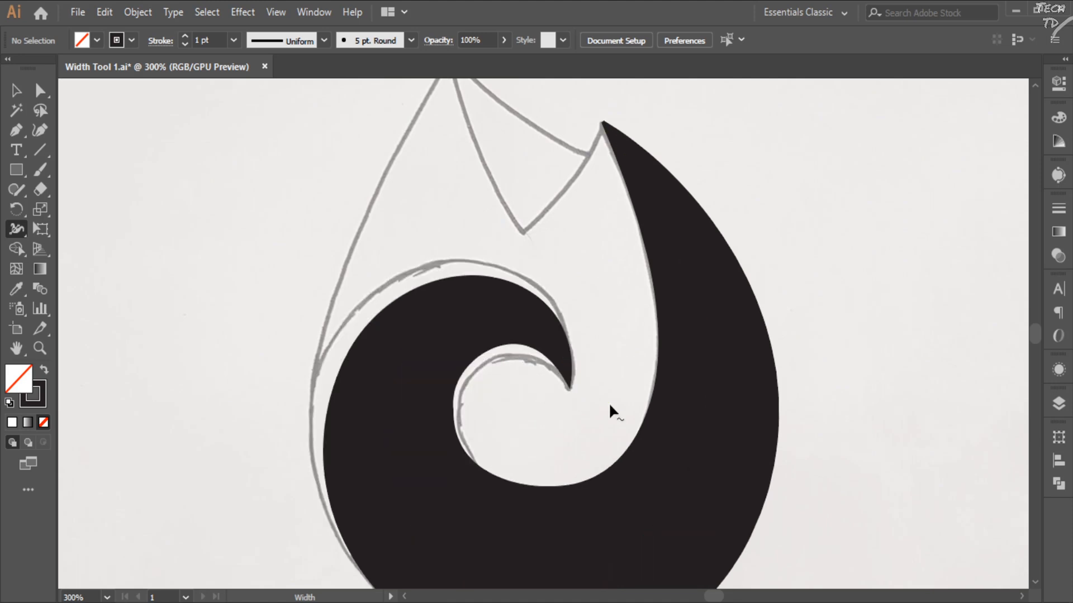
{"action": "scroll", "coordinate": [609, 407], "scroll_direction": "down", "scroll_amount": 3}
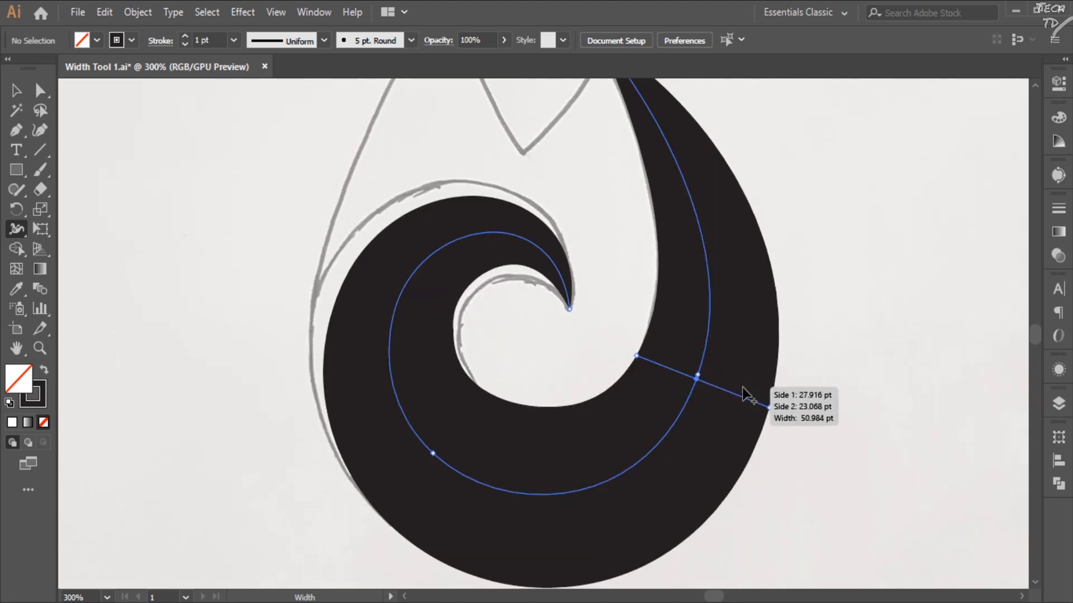
{"action": "key", "text": "ctrl+z"}
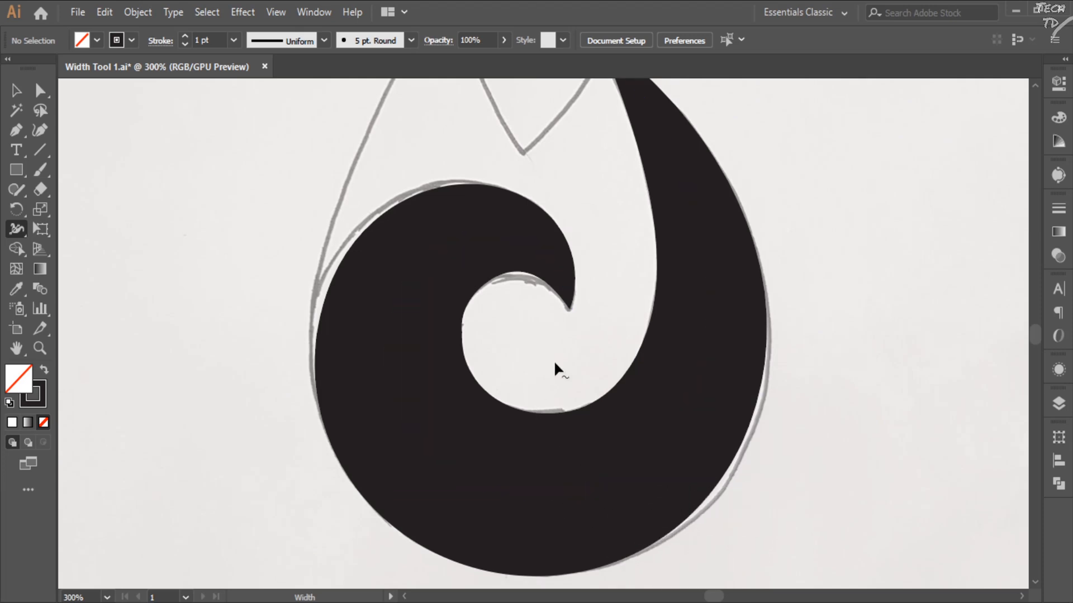
Draw a Curvature tool path up the sketch's left edge, from the spiral's outer left side to the tall flame peak.
{"action": "scroll", "coordinate": [673, 268], "scroll_direction": "up", "scroll_amount": 3}
{"action": "scroll", "coordinate": [495, 258], "scroll_direction": "up", "scroll_amount": 4}
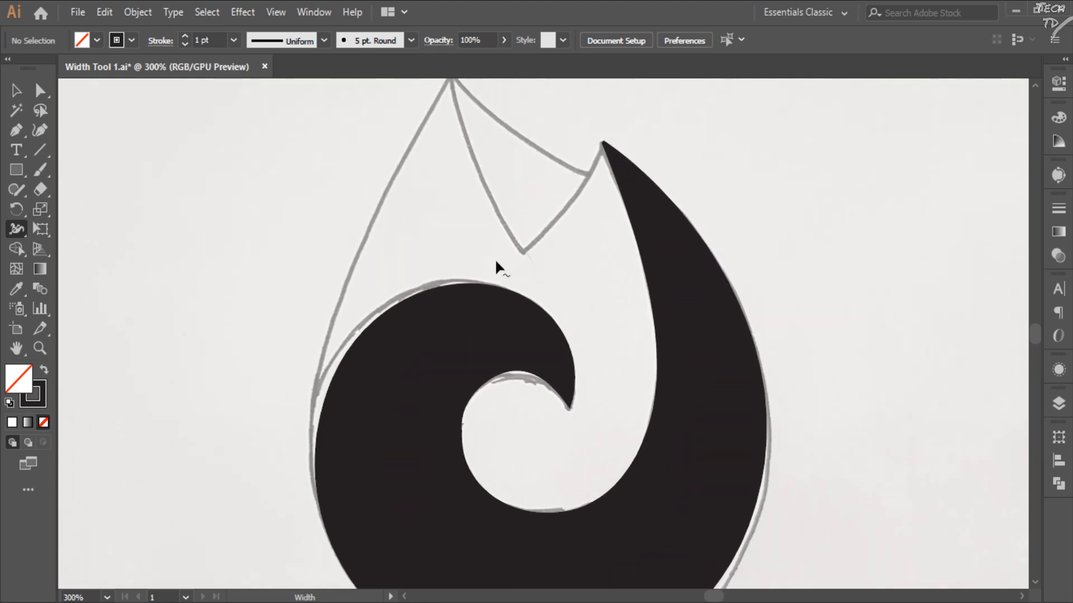
{"action": "scroll", "coordinate": [571, 310], "scroll_direction": "down", "scroll_amount": 2}
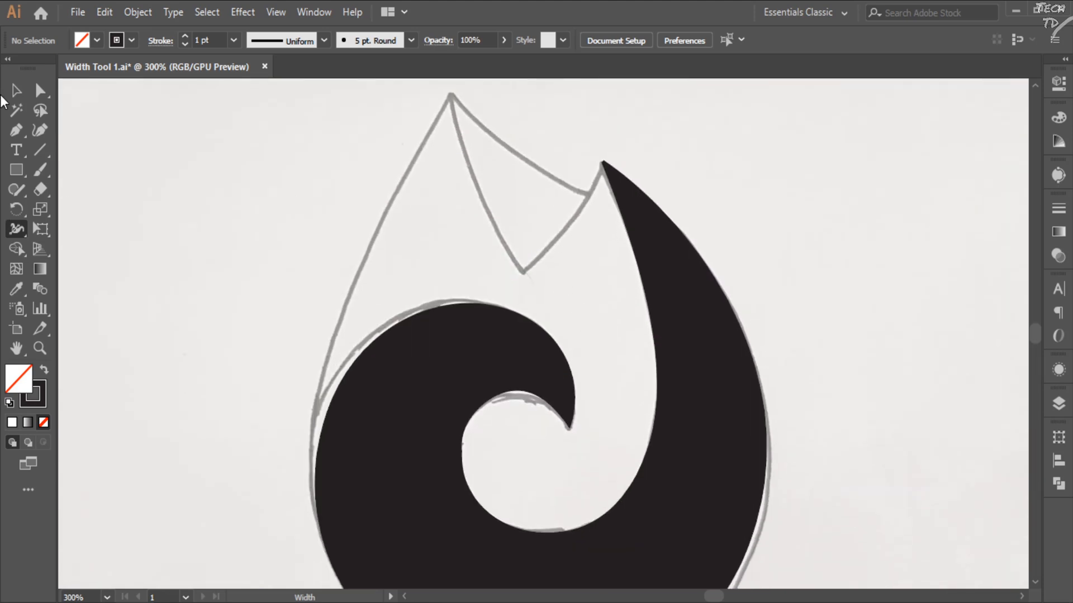
{"action": "left_click", "coordinate": [31, 130]}
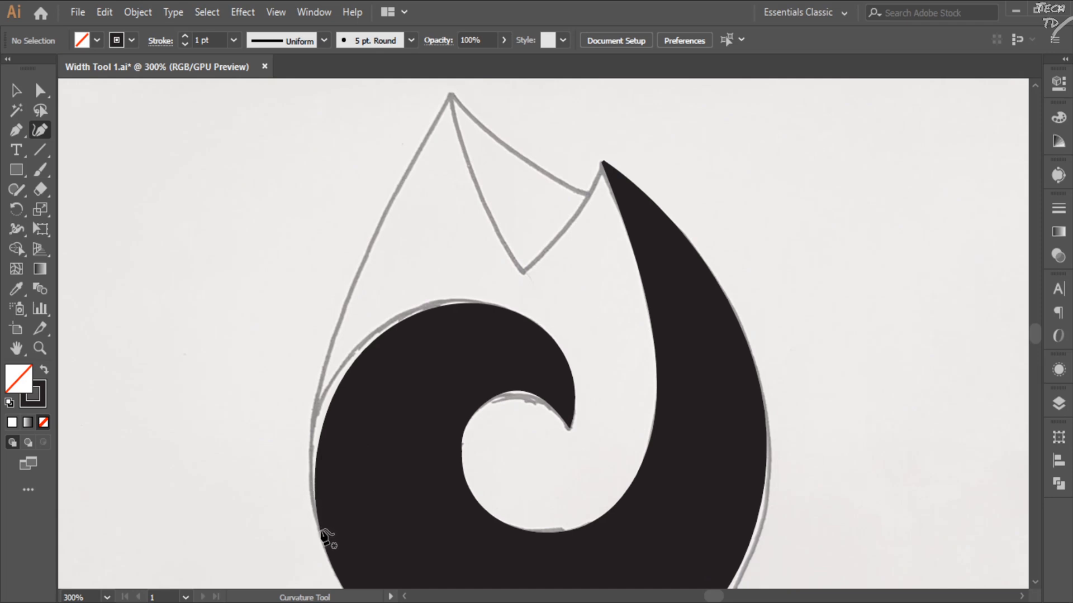
{"action": "left_click", "coordinate": [320, 529]}
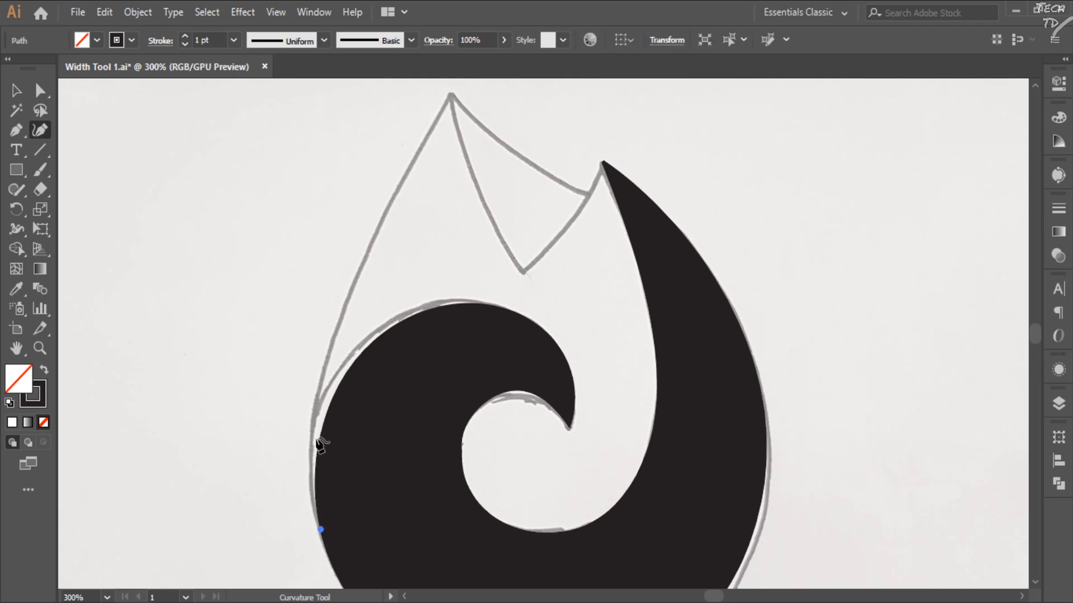
{"action": "left_click", "coordinate": [327, 364]}
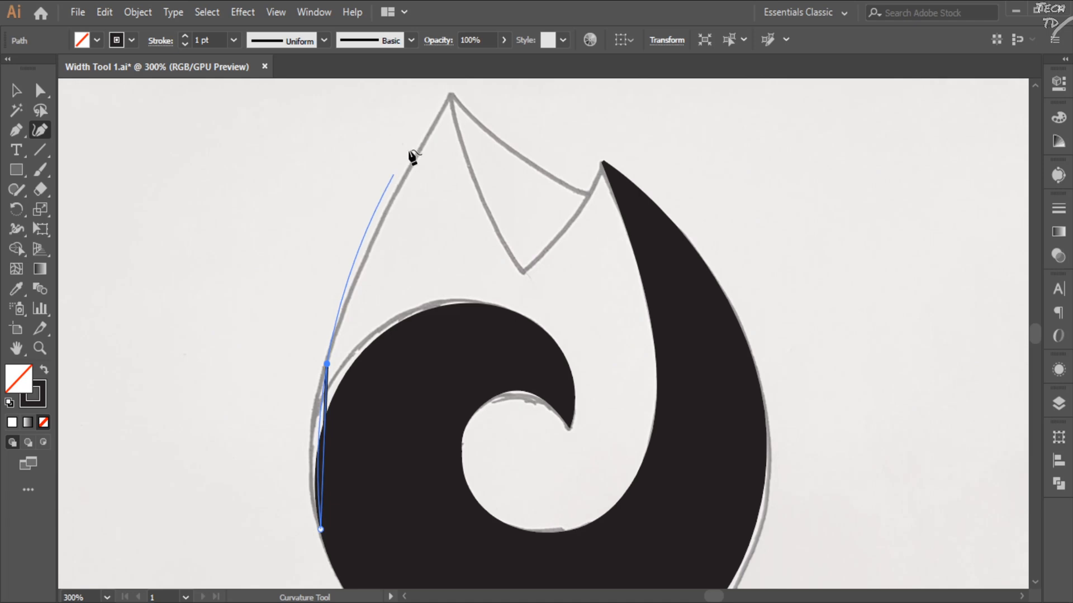
{"action": "left_click", "coordinate": [451, 95]}
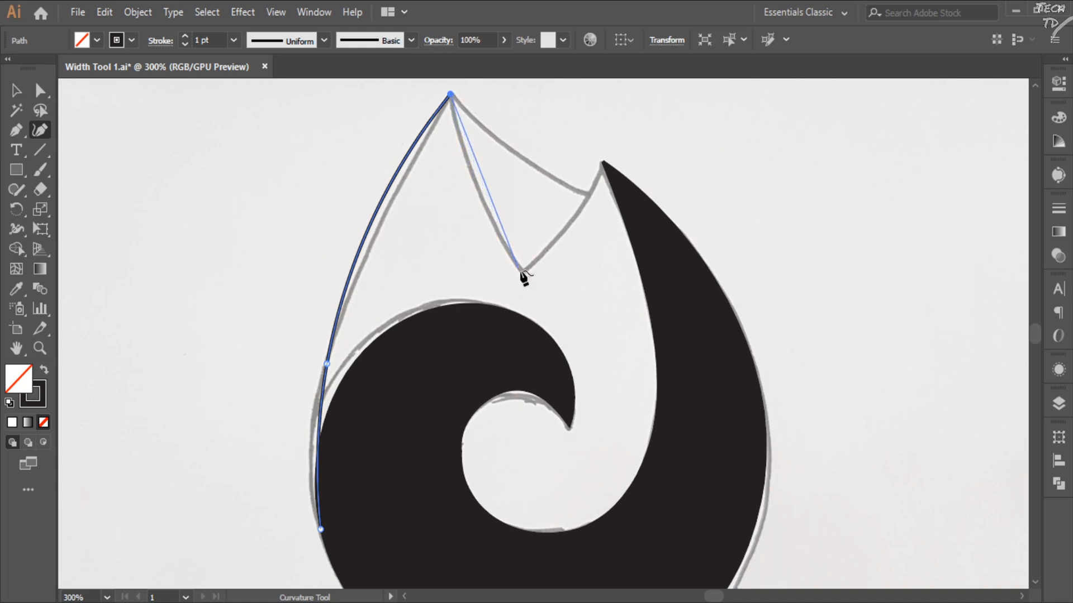
Continue the path down from the peak to a sharp corner at the notch, and partway up the notch's right edge.
{"action": "left_click", "coordinate": [476, 188]}
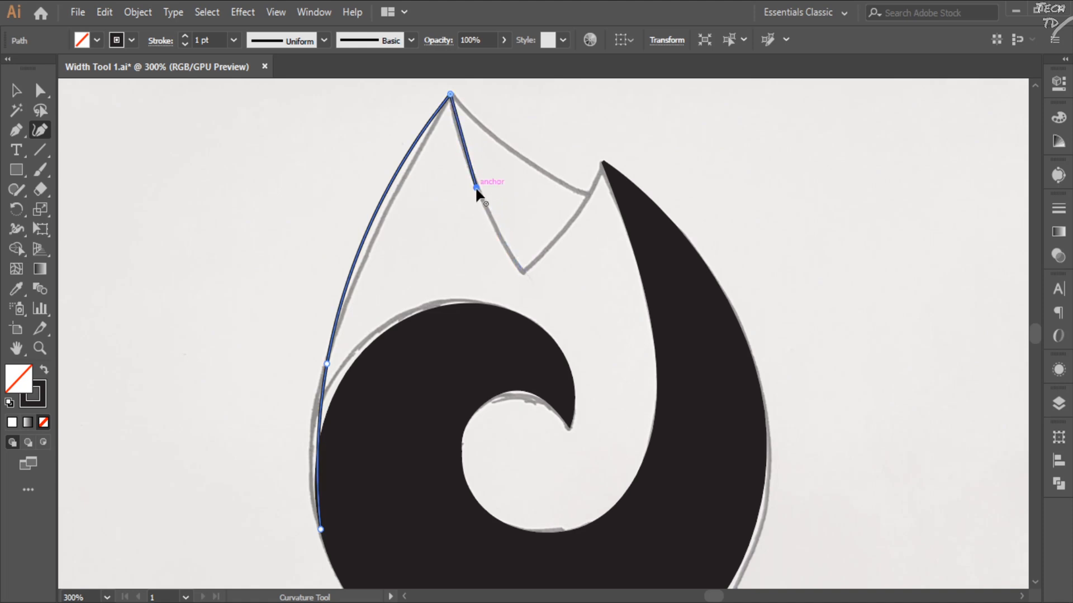
{"action": "left_click", "coordinate": [522, 272]}
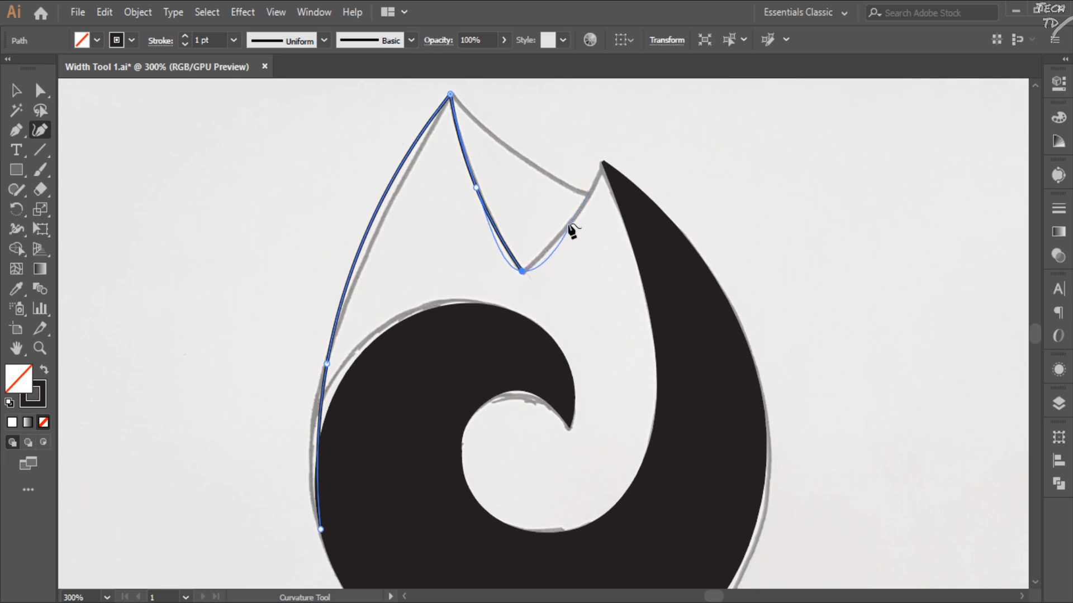
{"action": "double_click", "coordinate": [523, 272]}
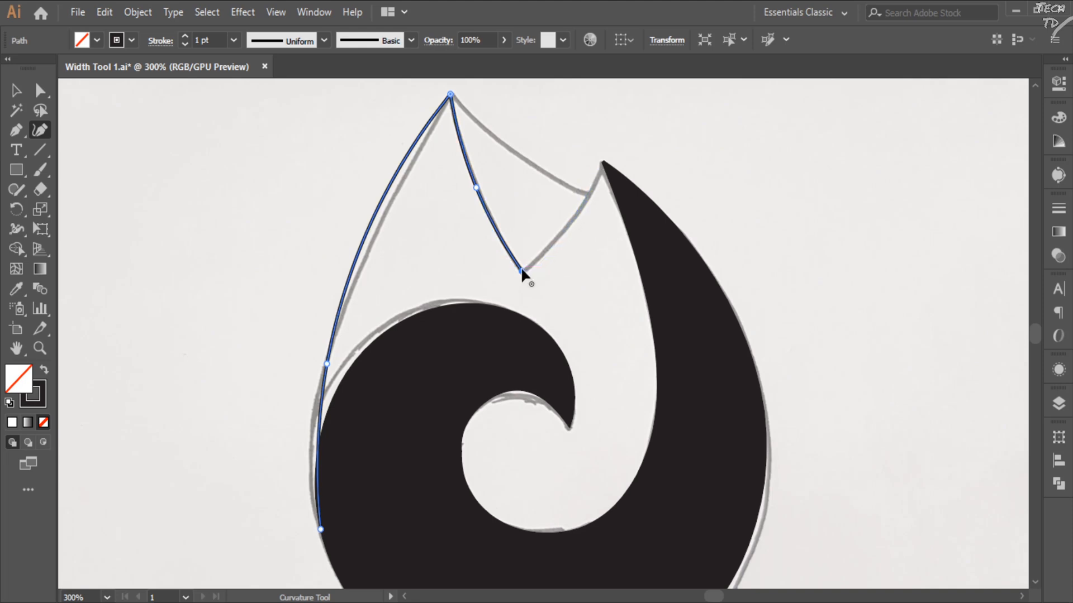
{"action": "left_click", "coordinate": [569, 224]}
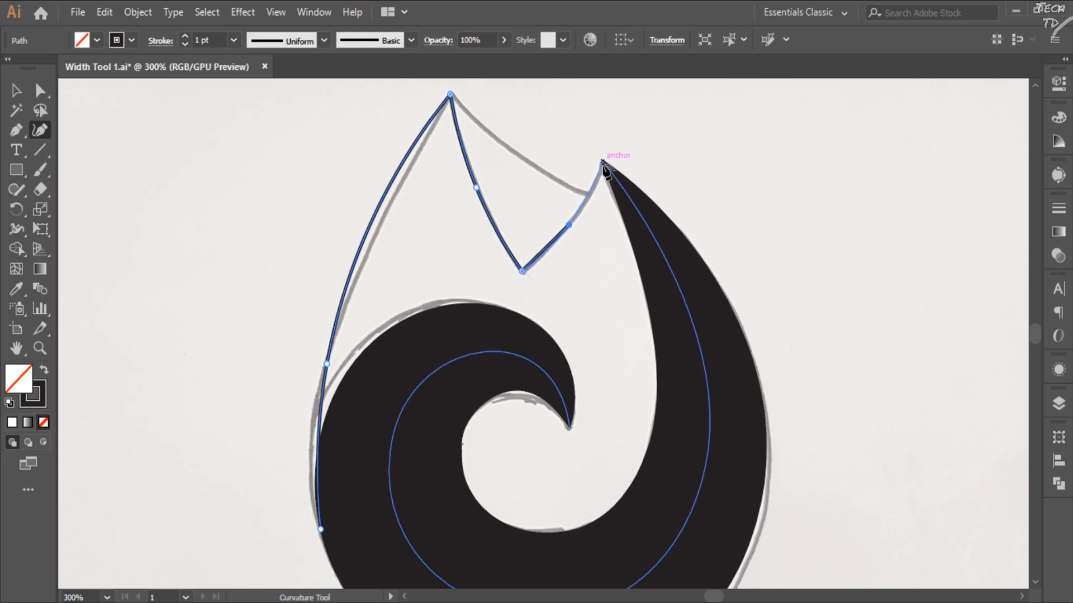
Try to extend the path to the anchor at the spiral's upper tip, and undo the extension that joins the two paths.
{"action": "left_click", "coordinate": [604, 162]}
{"action": "left_click", "coordinate": [602, 162]}
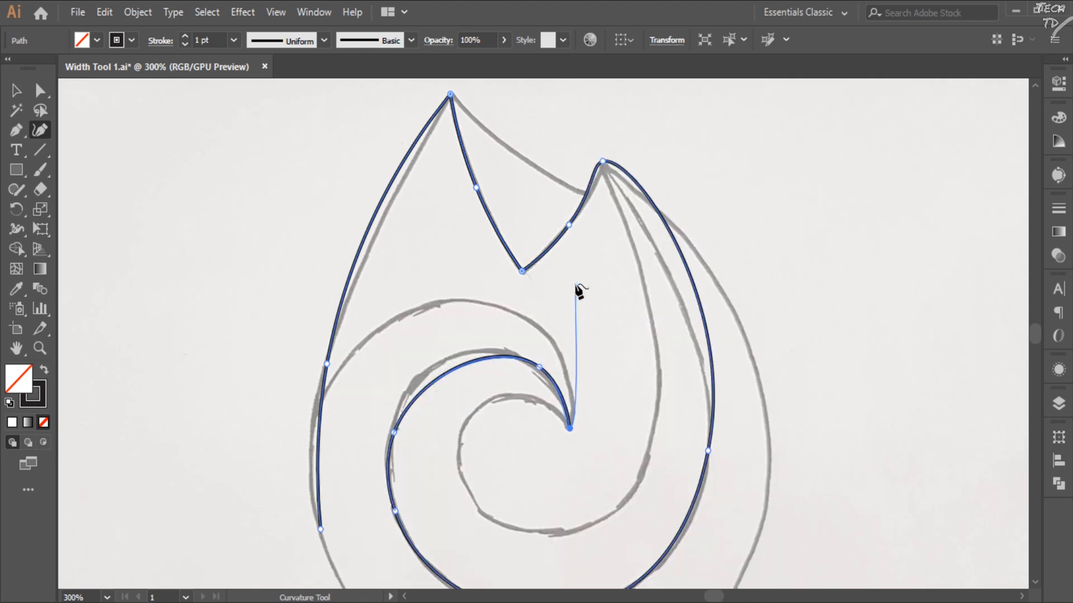
{"action": "key", "text": "ctrl+z"}
{"action": "key", "text": "ctrl+z"}
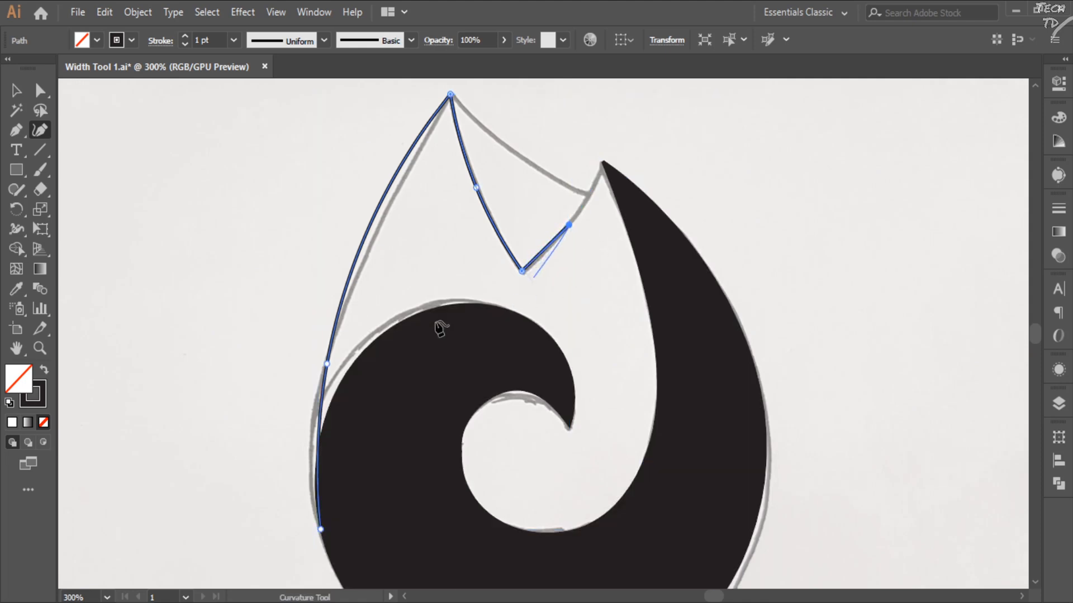
Resume the open outer flame path from its last anchor, end it at the spiral's upper tip without joining, and deselect it.
{"action": "key", "text": "ctrl"}
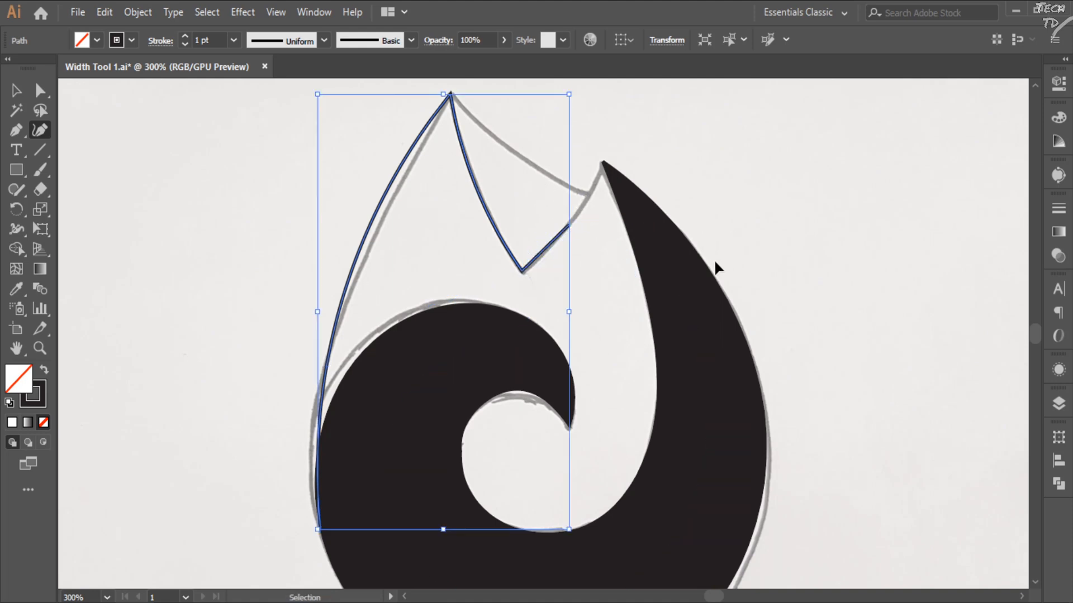
{"action": "left_click", "coordinate": [692, 303], "text": "ctrl"}
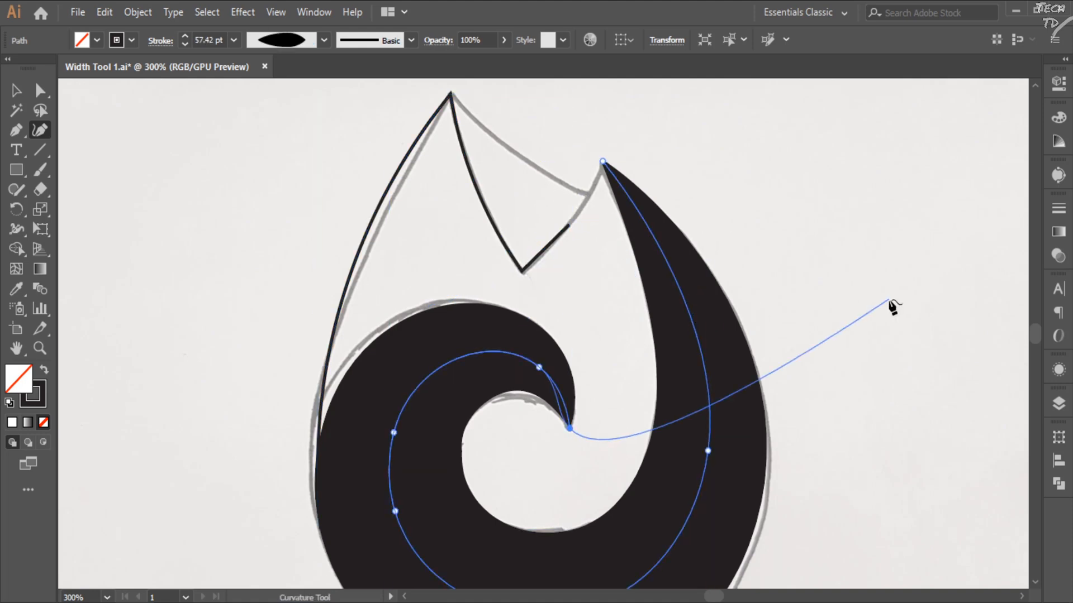
{"action": "left_click", "coordinate": [887, 306], "text": "ctrl"}
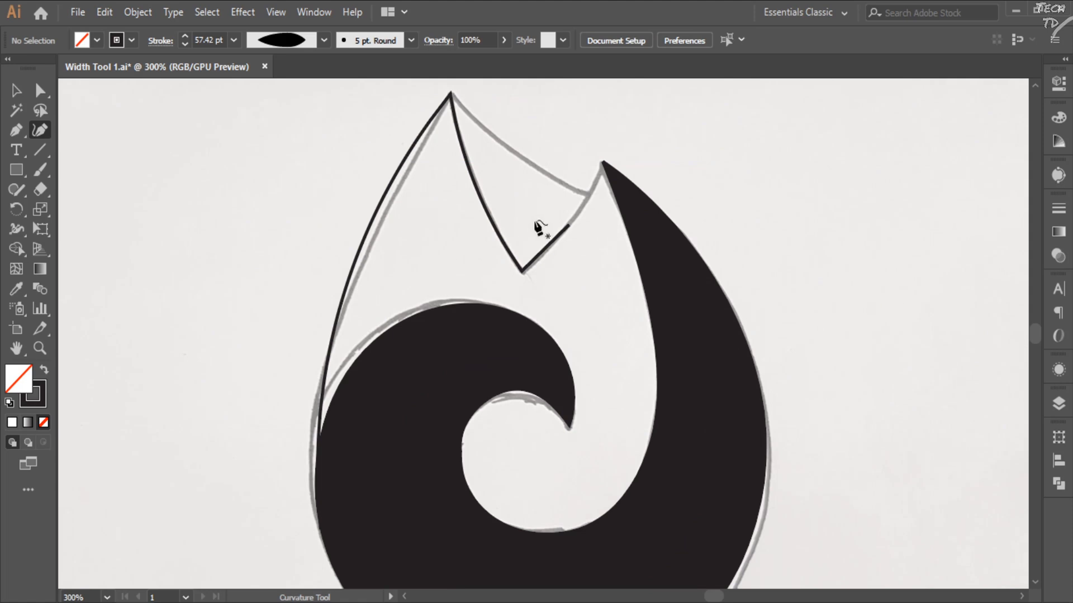
{"action": "left_click", "coordinate": [566, 227]}
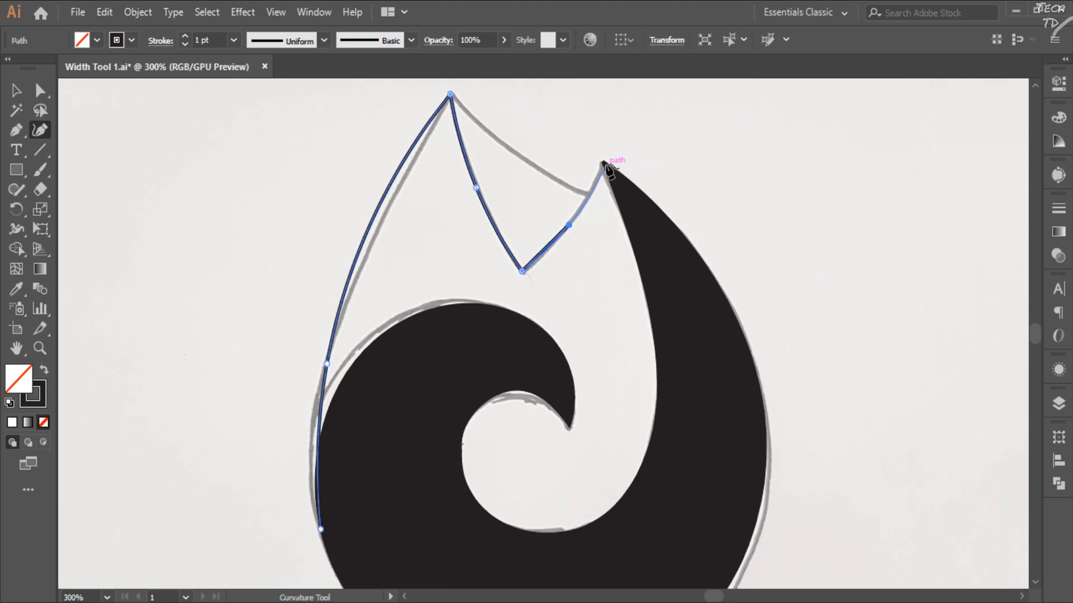
{"action": "left_click", "coordinate": [603, 163]}
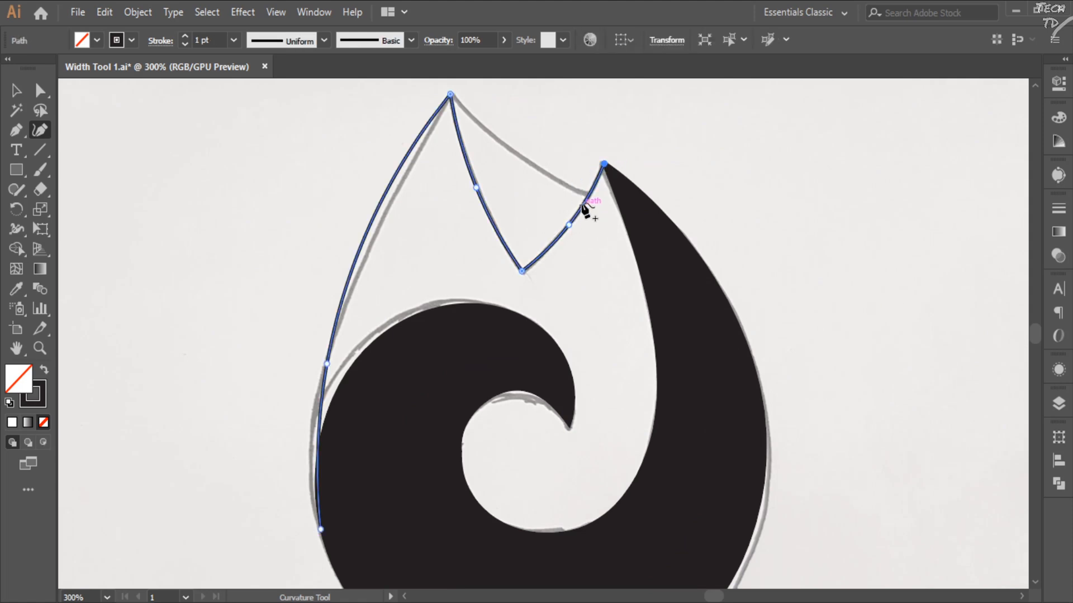
{"action": "left_click", "coordinate": [494, 116], "text": "ctrl"}
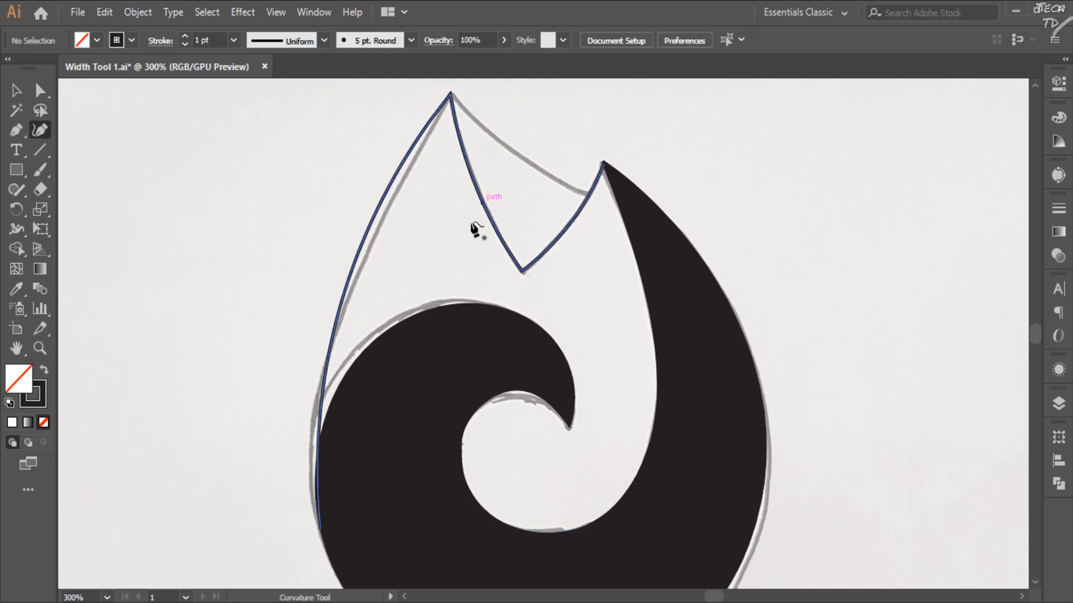
Fit the outer flame path's left edge to the sketch by adding a midway anchor and repositioning the lower one, and deselect it.
{"action": "scroll", "coordinate": [431, 289], "scroll_direction": "up", "scroll_amount": 2}
{"action": "scroll", "coordinate": [427, 283], "scroll_direction": "down", "scroll_amount": 6}
{"action": "scroll", "coordinate": [408, 291], "scroll_direction": "up", "scroll_amount": 5}
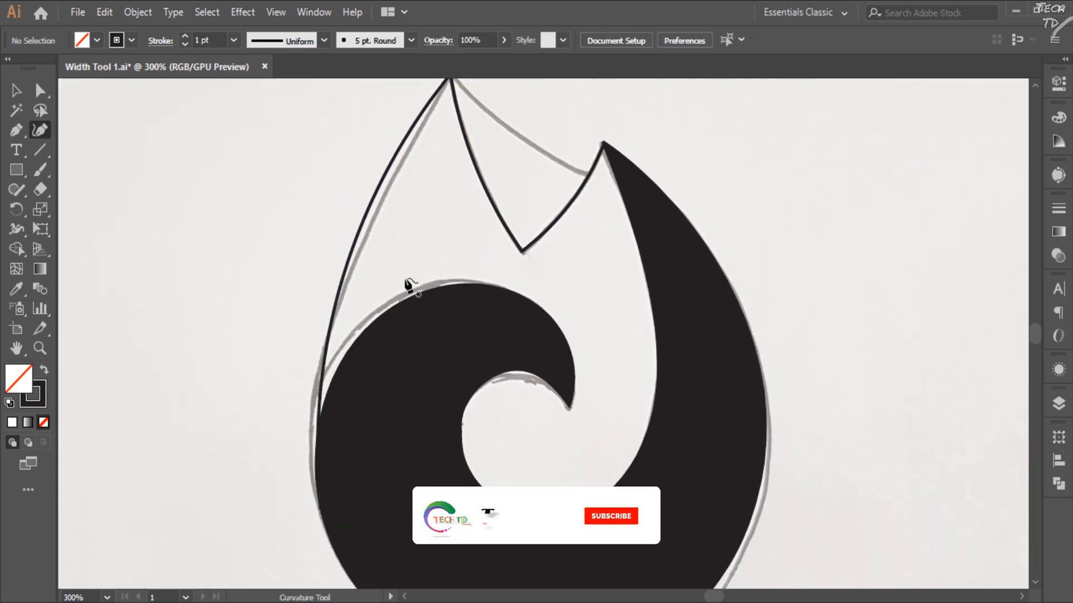
{"action": "left_click", "coordinate": [412, 167]}
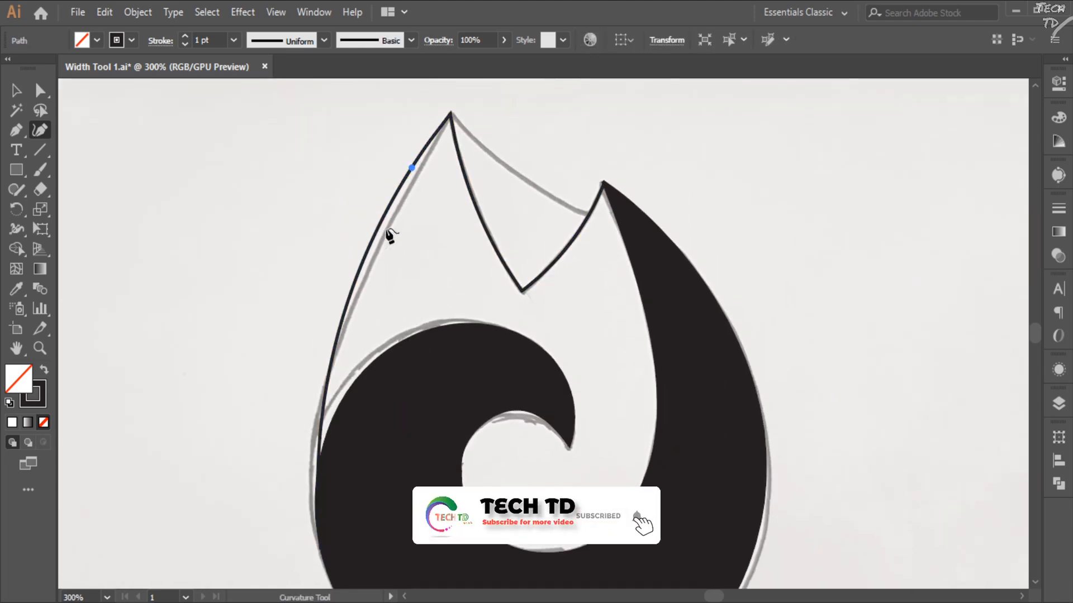
{"action": "left_click", "coordinate": [414, 172]}
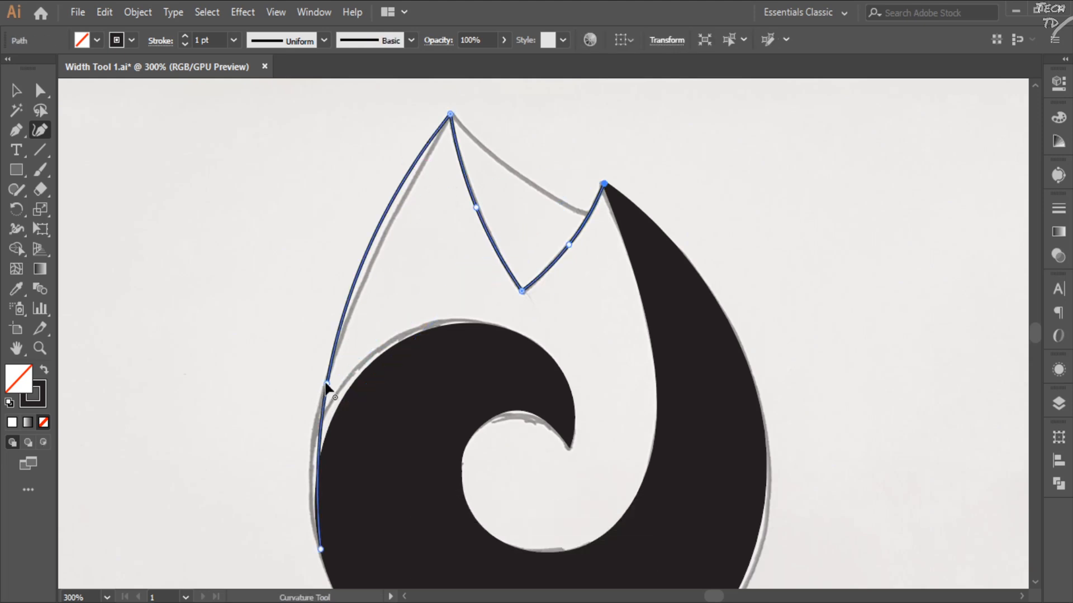
{"action": "left_click", "coordinate": [384, 235]}
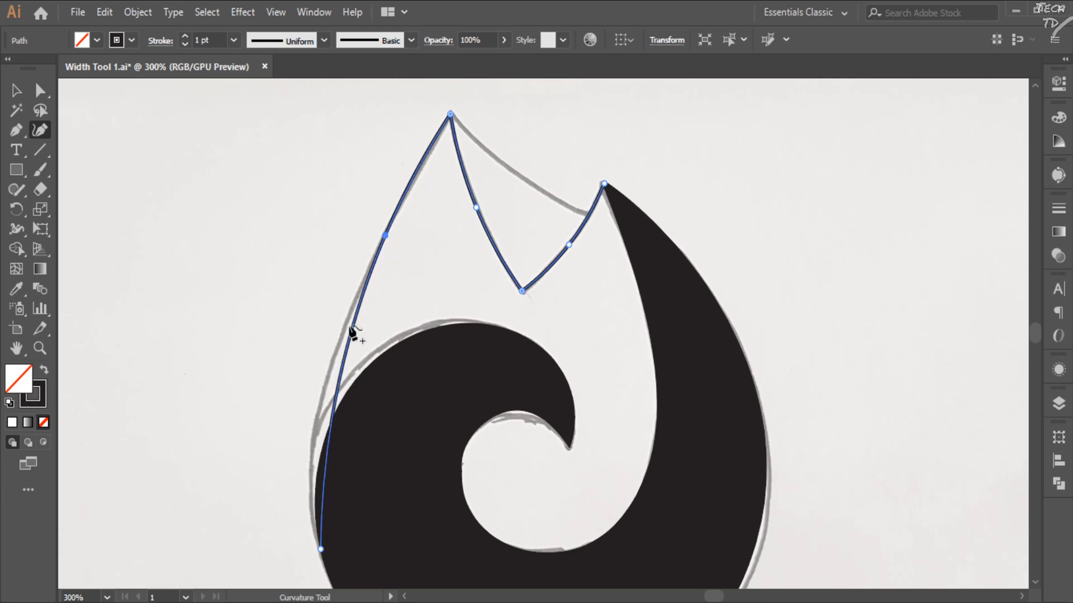
{"action": "left_click_drag", "start_coordinate": [335, 400], "coordinate": [317, 434]}
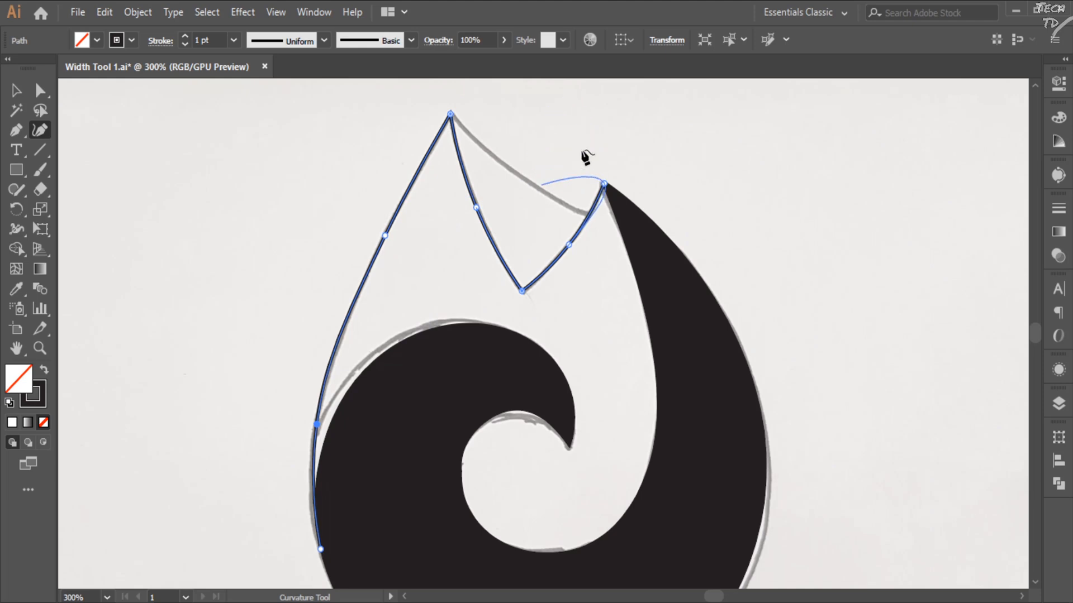
{"action": "key", "text": "ctrl"}
{"action": "left_click", "coordinate": [675, 123], "text": "ctrl"}
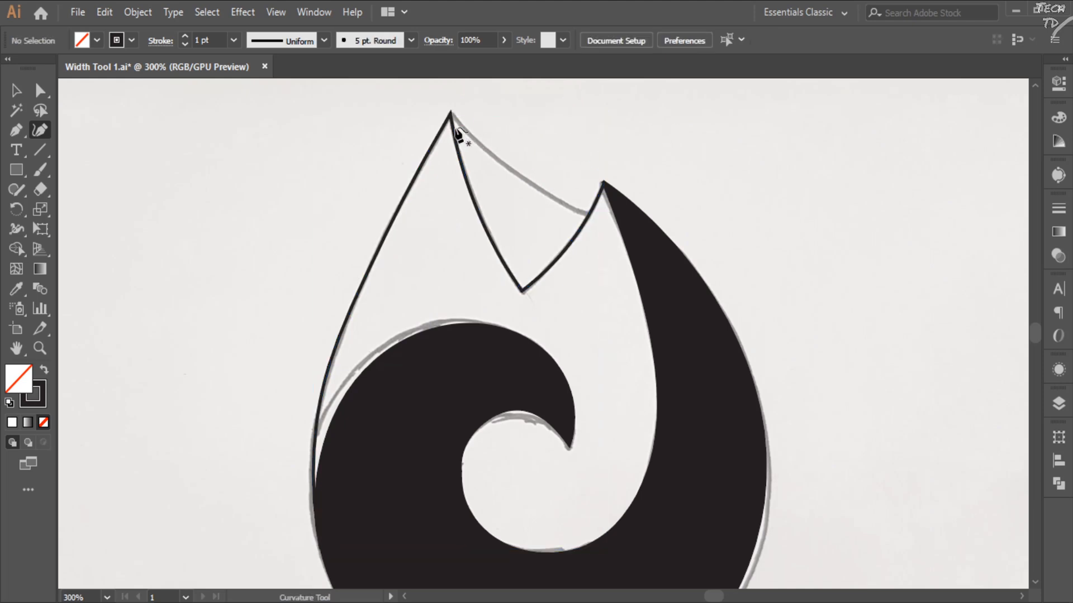
Draw a separate three-point Curvature path along the sketch line from the tall flame peak to the notch's right edge, and deselect it.
{"action": "left_click", "coordinate": [475, 166], "text": "ctrl"}
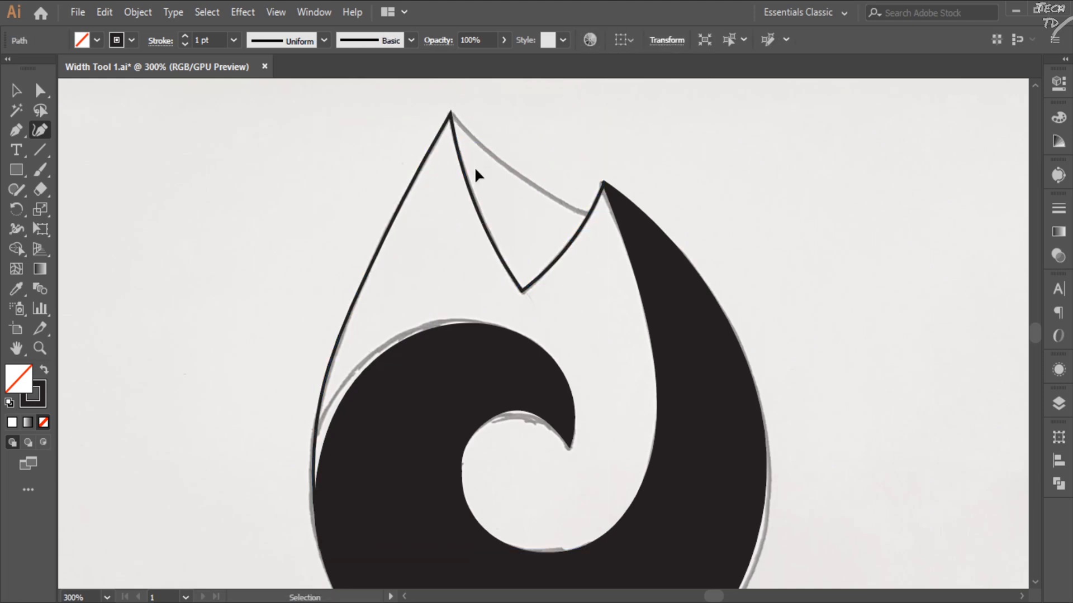
{"action": "scroll", "coordinate": [478, 173], "scroll_direction": "up", "scroll_amount": 3}
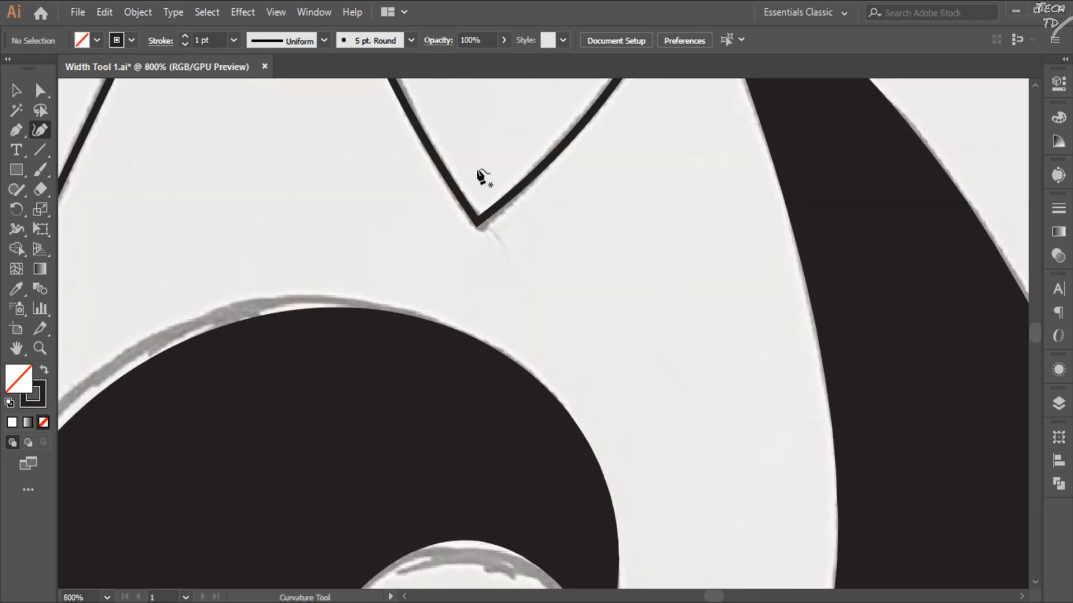
{"action": "scroll", "coordinate": [481, 176], "scroll_direction": "up", "scroll_amount": 5}
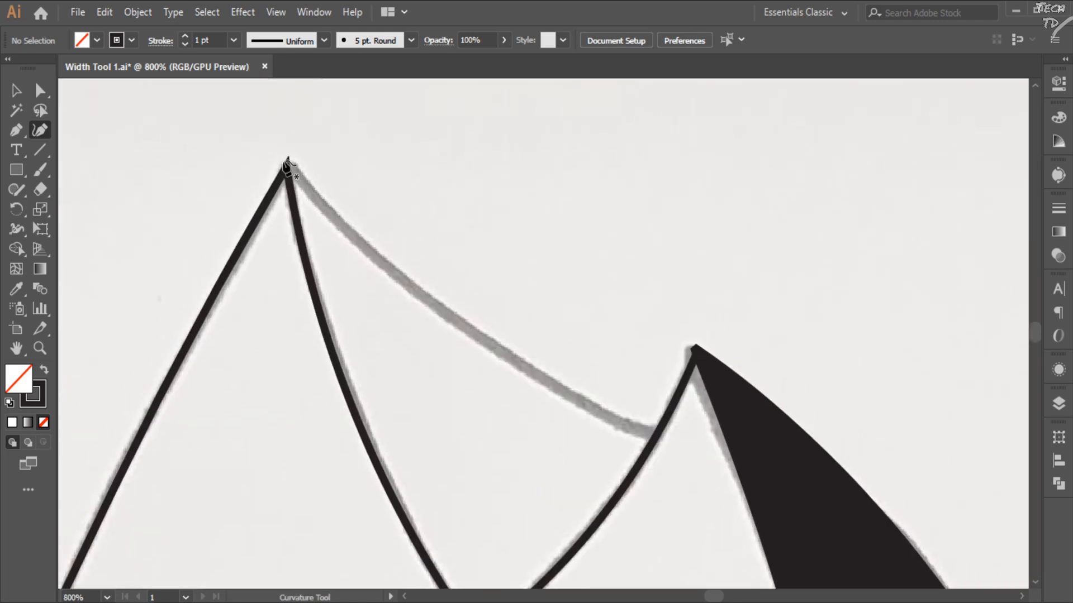
{"action": "left_click", "coordinate": [288, 163]}
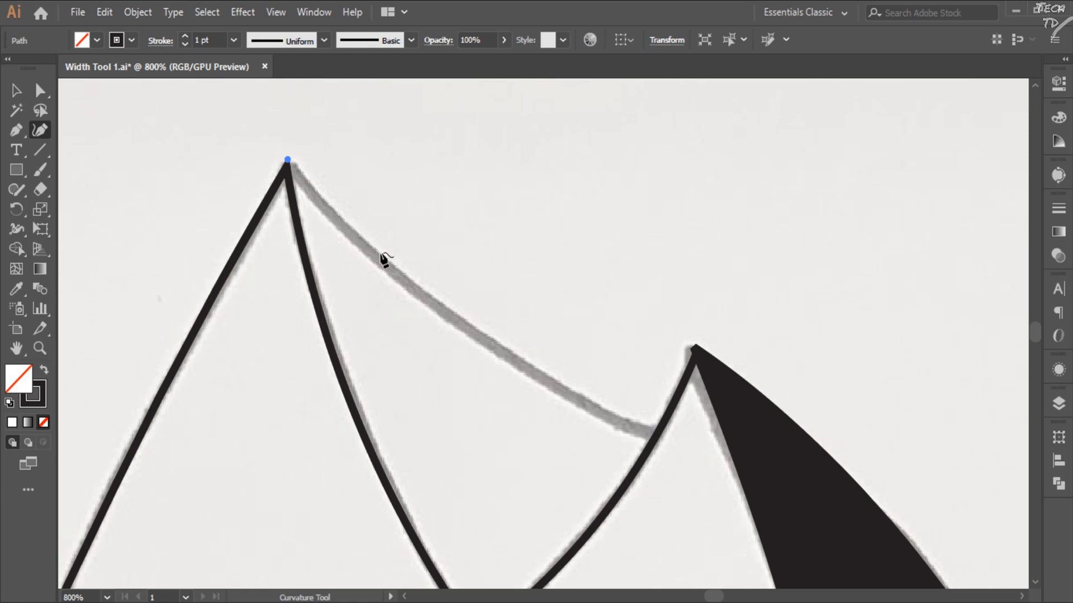
{"action": "left_click", "coordinate": [428, 298]}
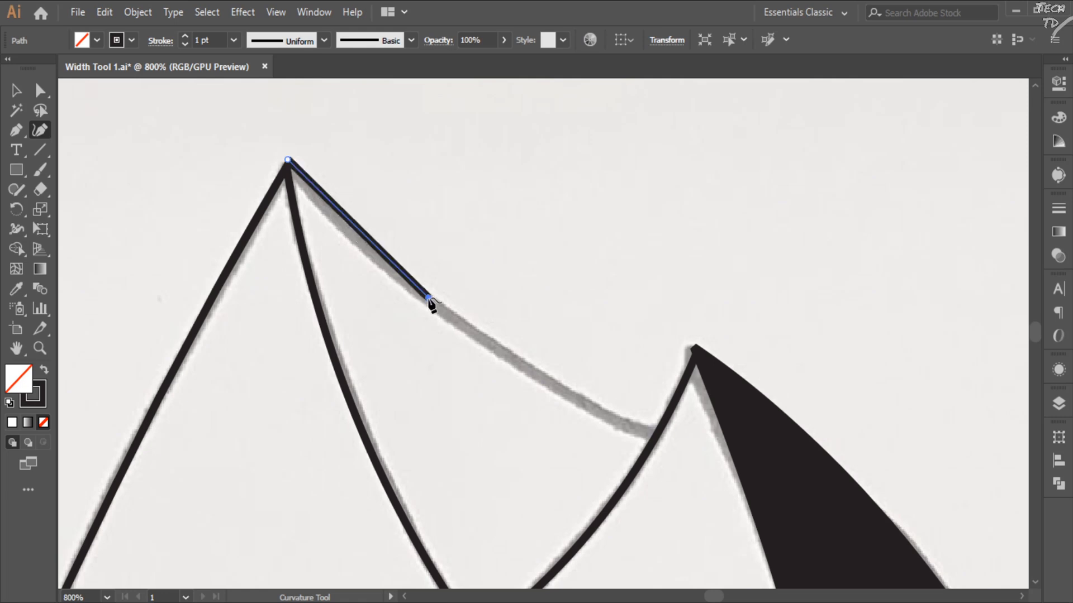
{"action": "left_click", "coordinate": [655, 434]}
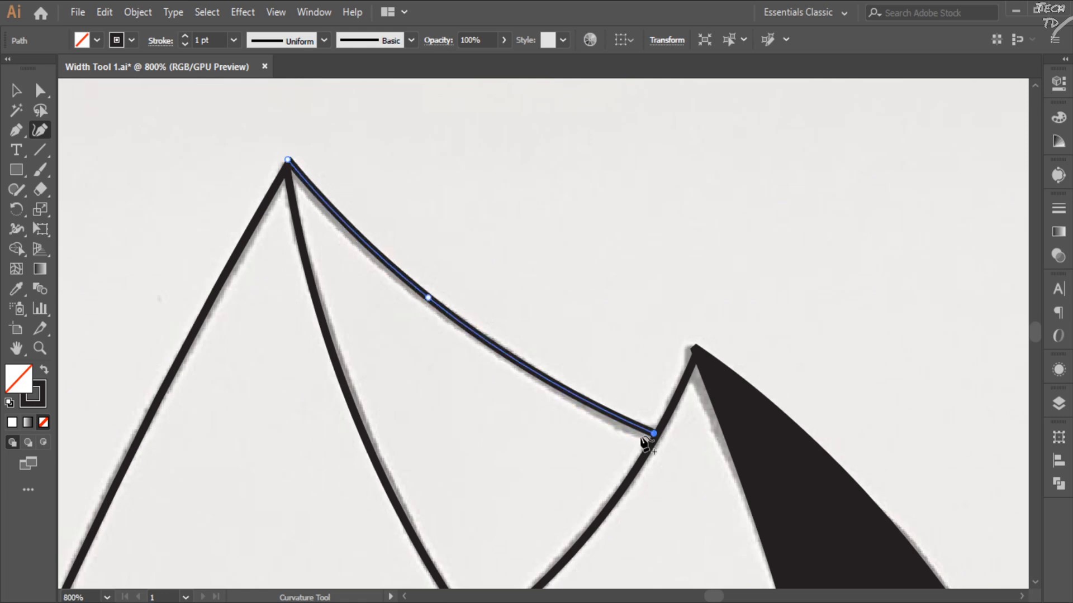
{"action": "key", "text": "ctrl"}
{"action": "left_click", "coordinate": [712, 280], "text": "ctrl"}
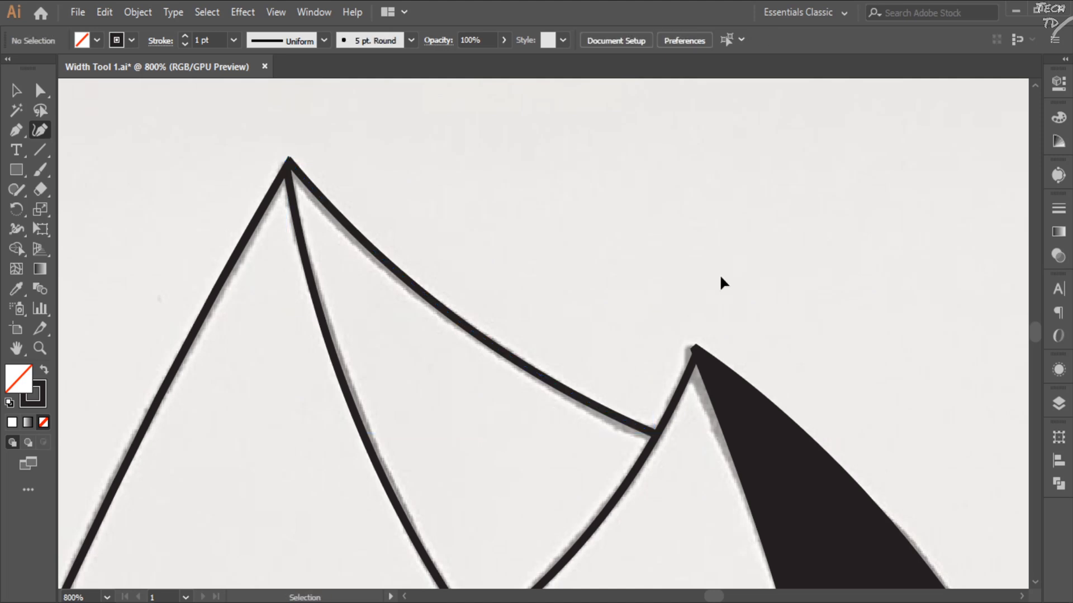
{"action": "key", "text": "ctrl+1"}
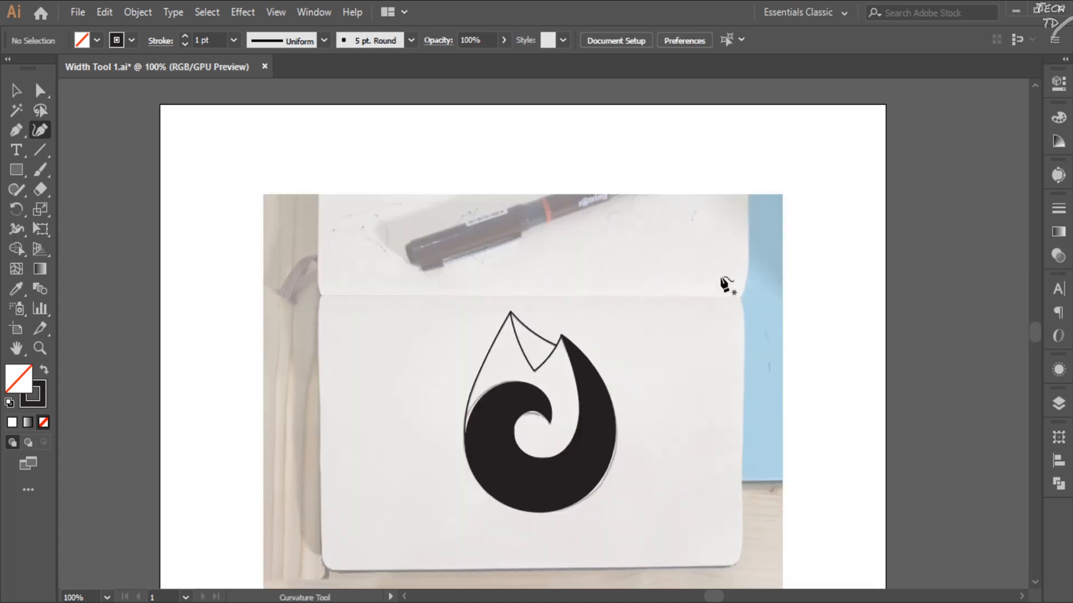